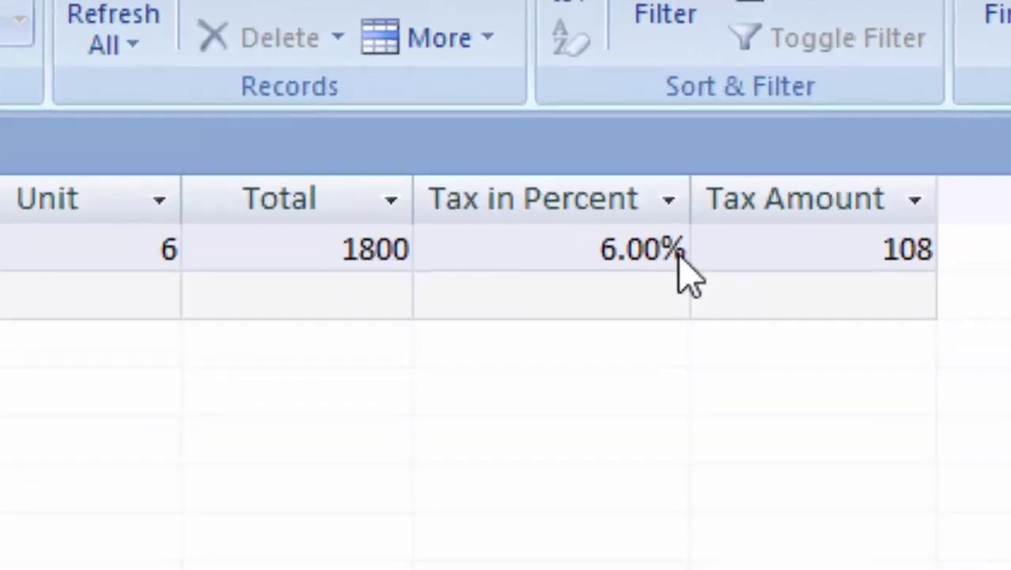
Check the Mouse record's tax figures (6.00%, tax amount 108), then move to the new-record row
click(626, 147)
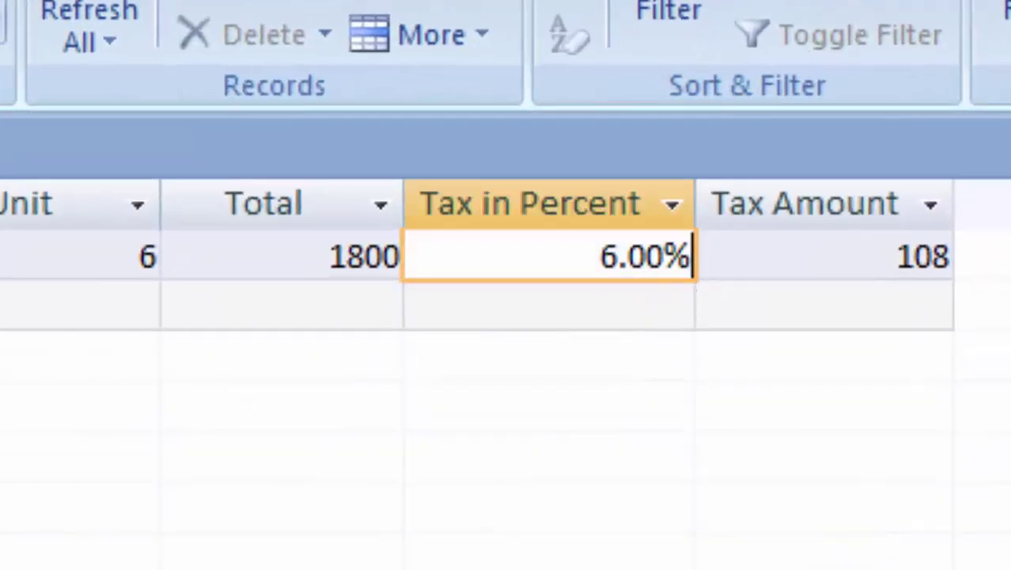
click(549, 304)
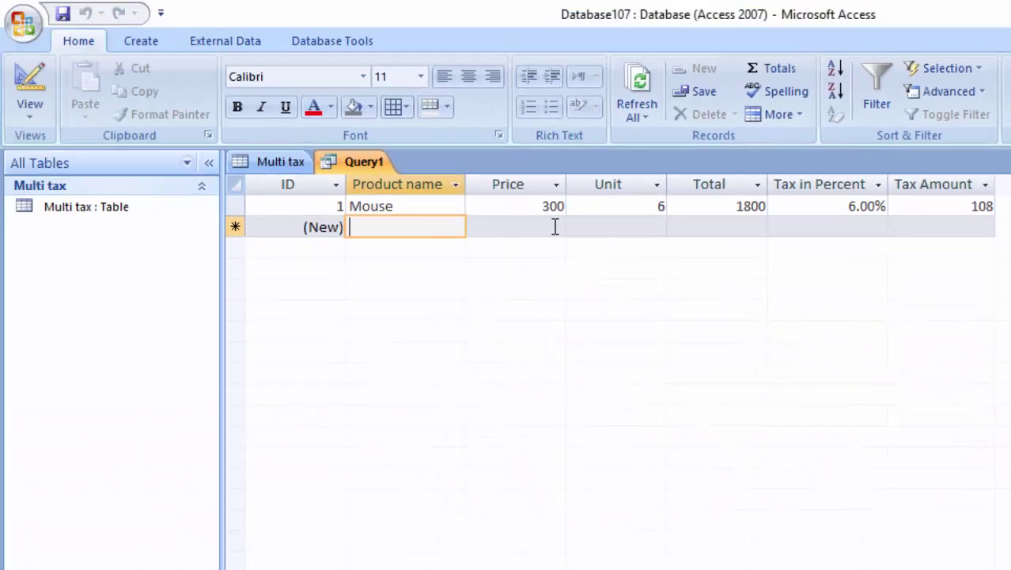
Start a new database, saving changes to the Multi tax layout and Query1
click(22, 28)
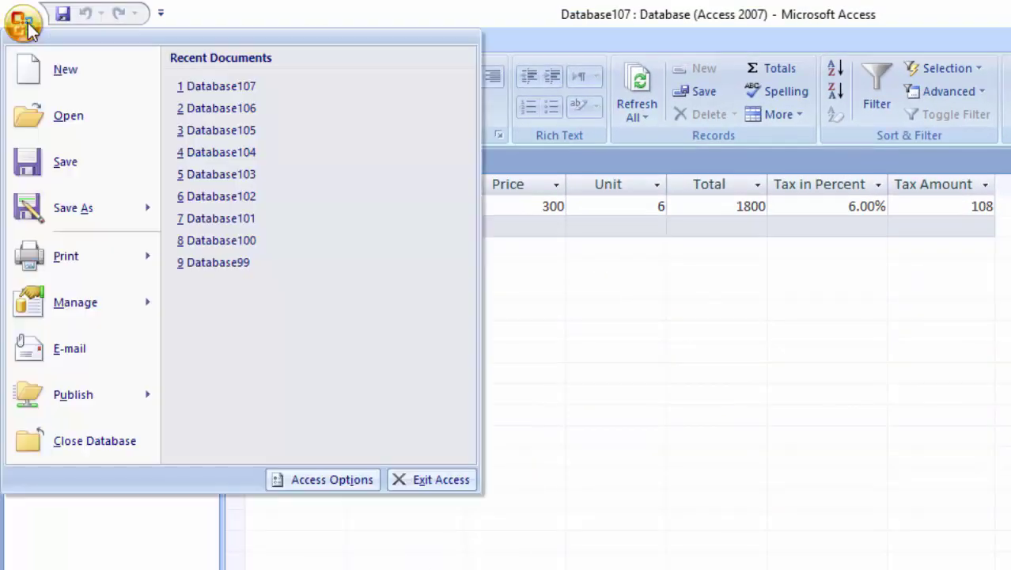
click(48, 69)
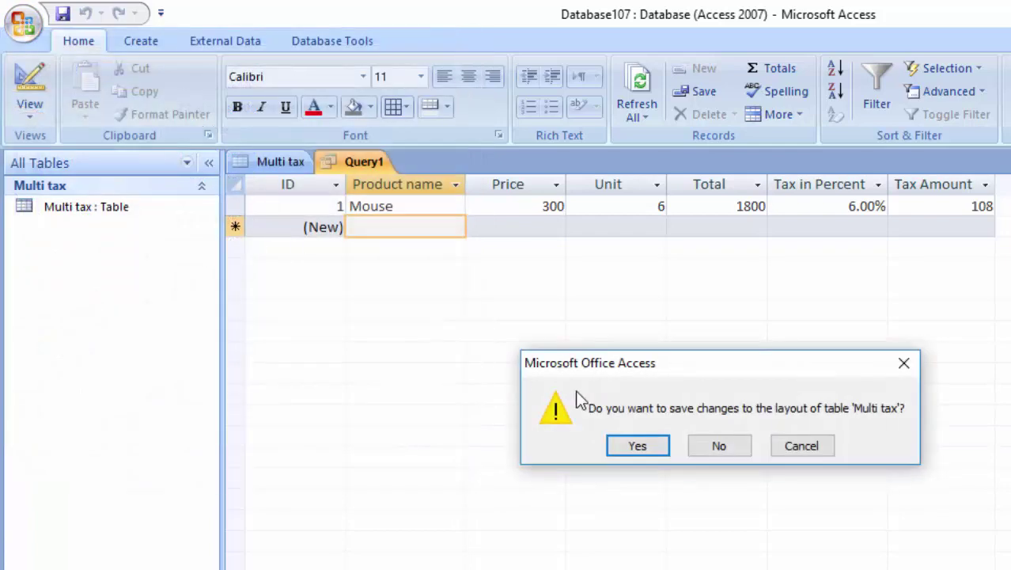
click(637, 447)
click(637, 448)
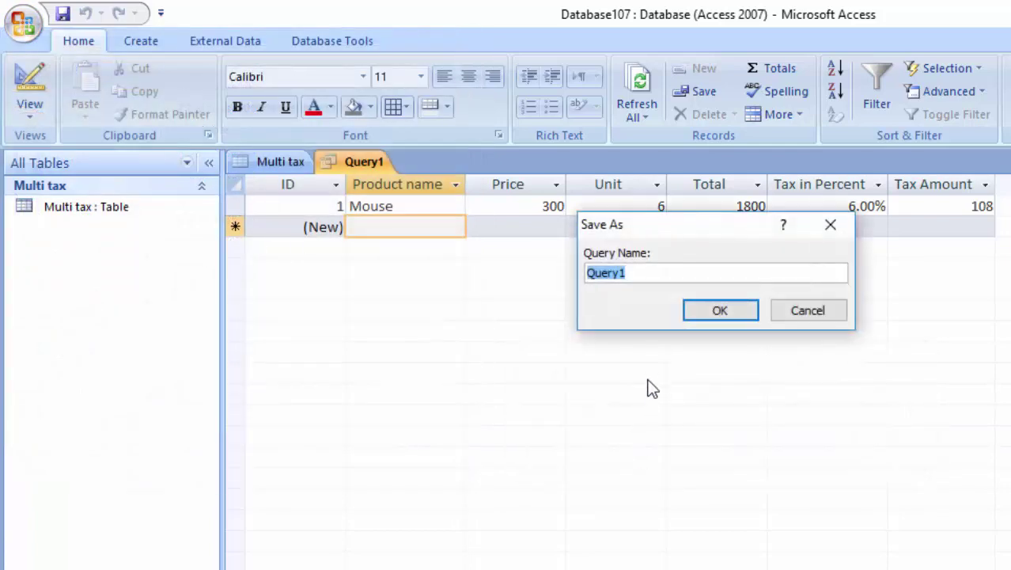
click(719, 313)
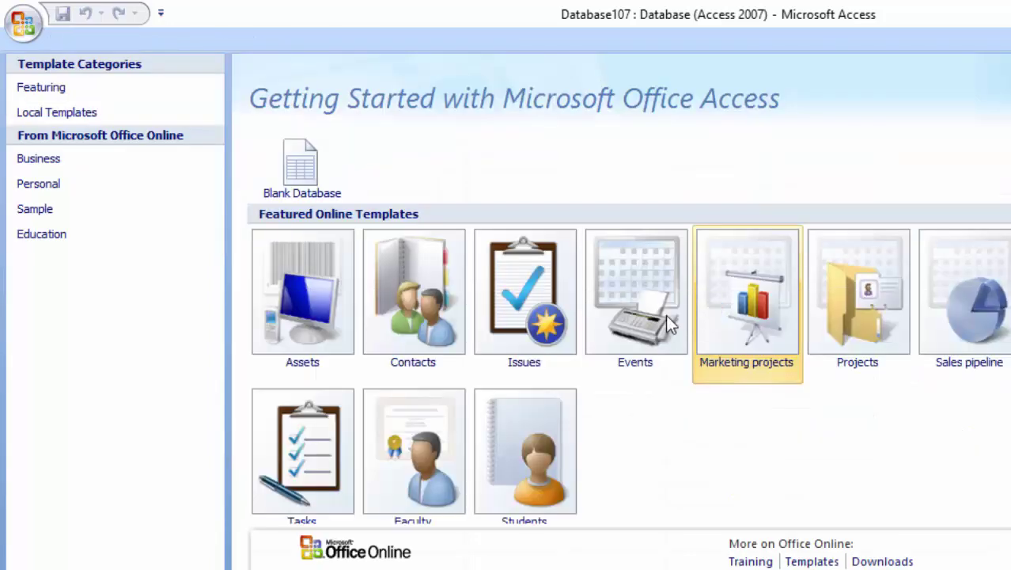
Create blank Database108 and save its first table as 'Multiple' in Design View
click(250, 182)
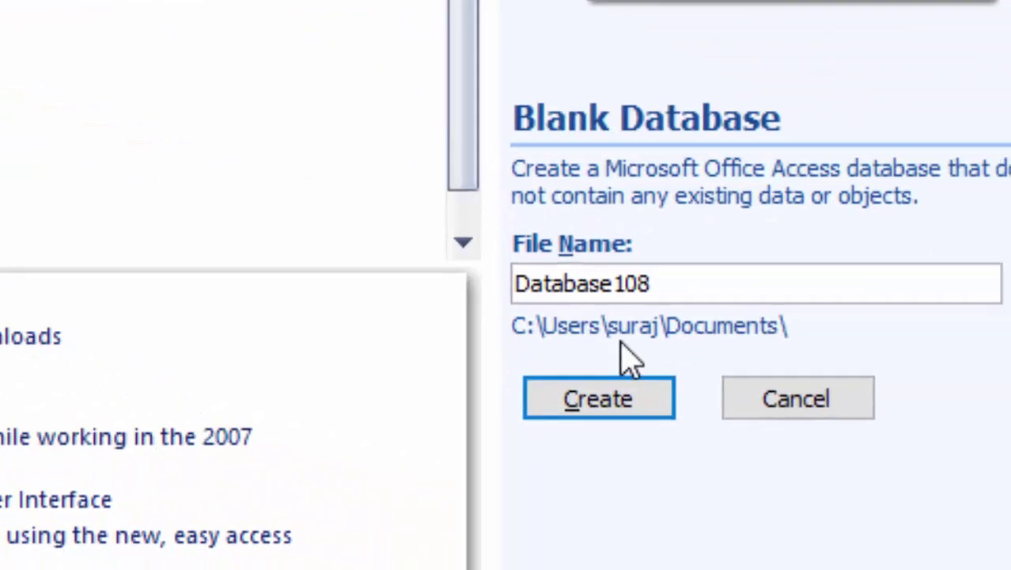
click(961, 520)
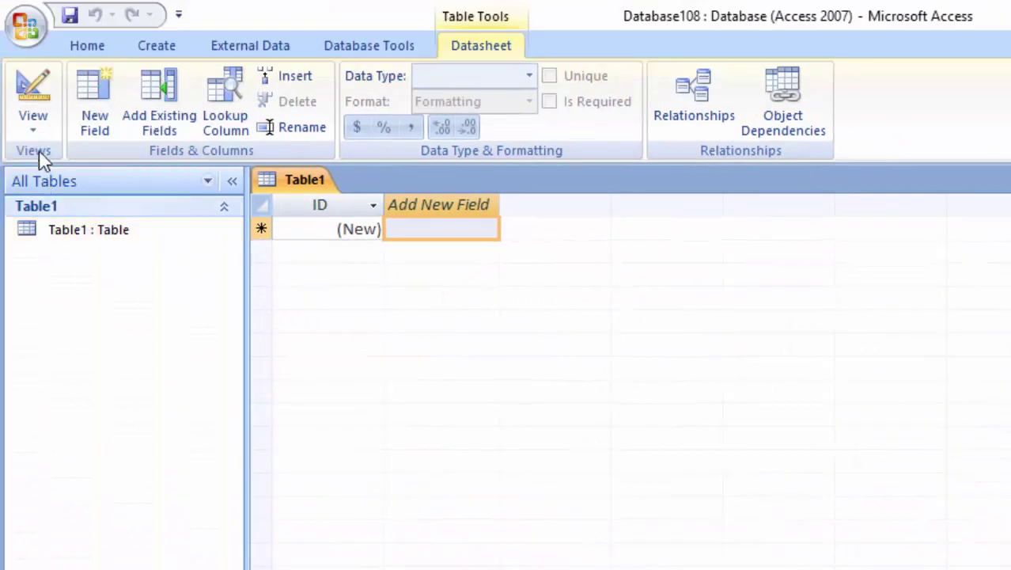
click(34, 119)
click(79, 220)
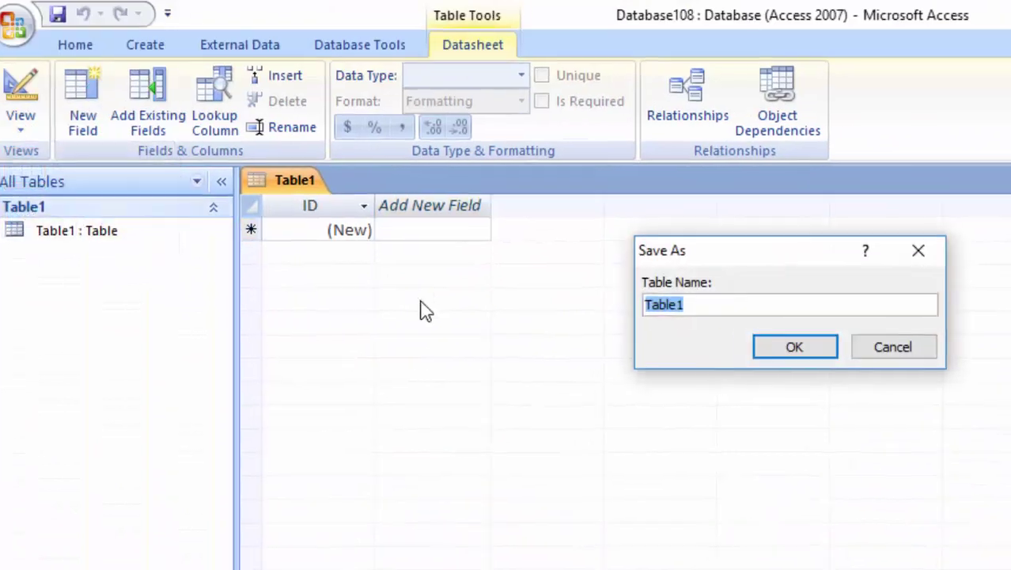
key(BackSpace)
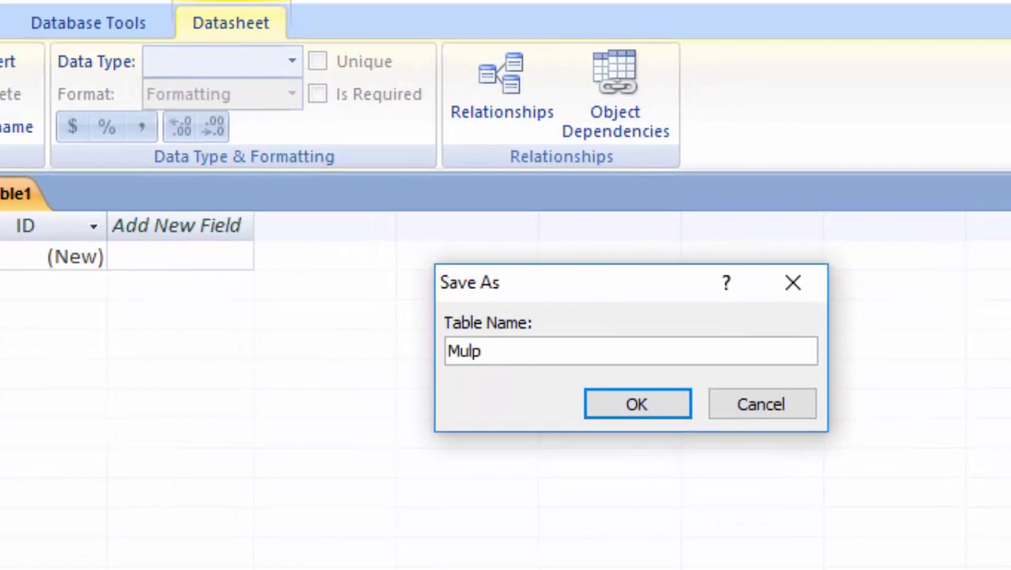
text(tipl)
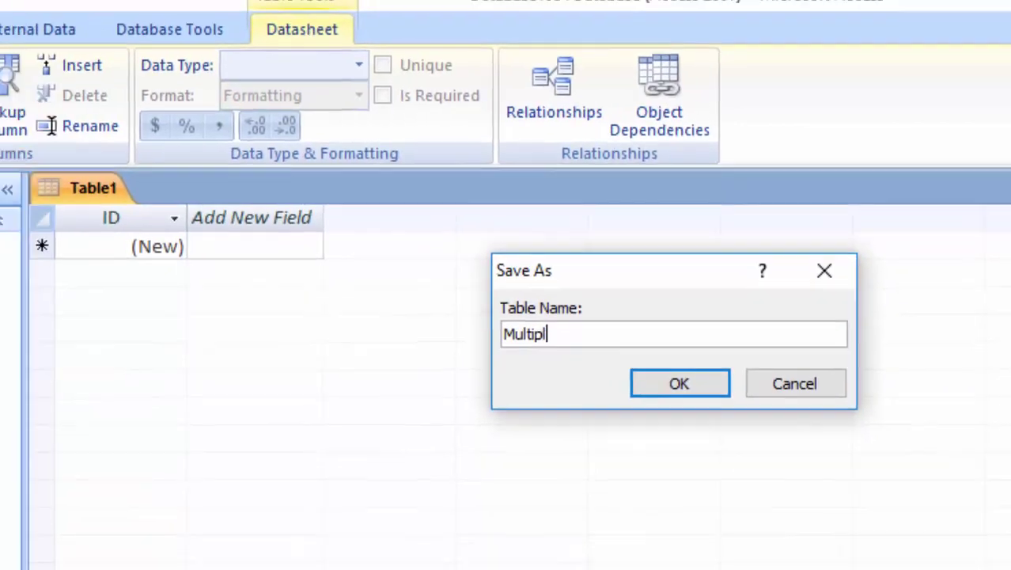
text(e)
key(Return)
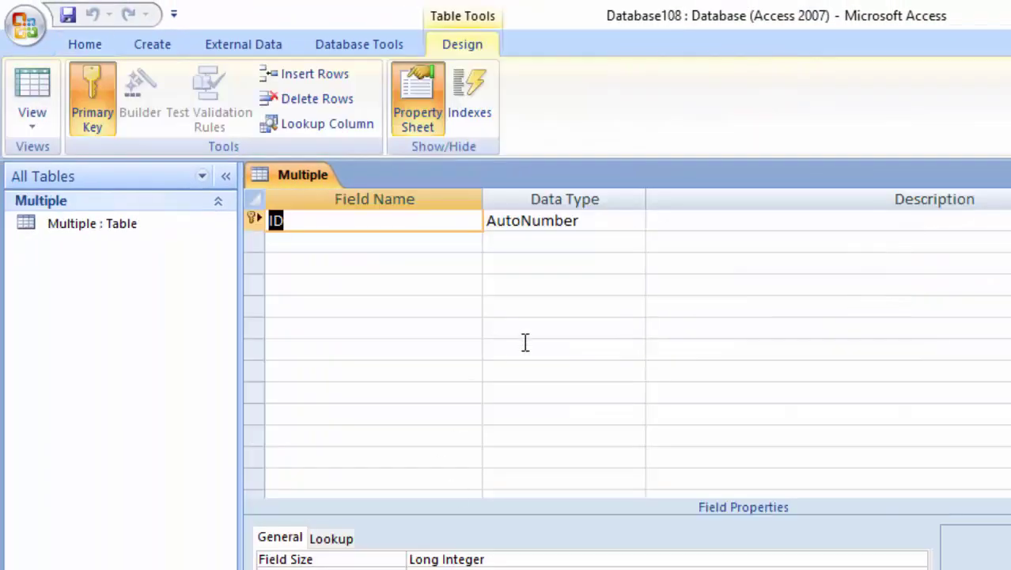
Add a Product Name field of type Text to the Multiple table
click(332, 228)
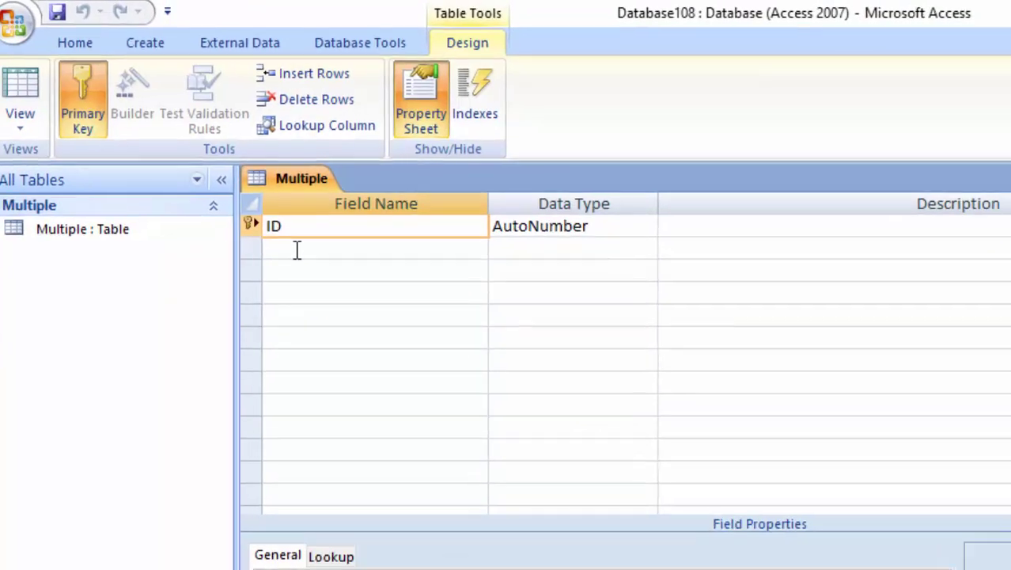
click(298, 244)
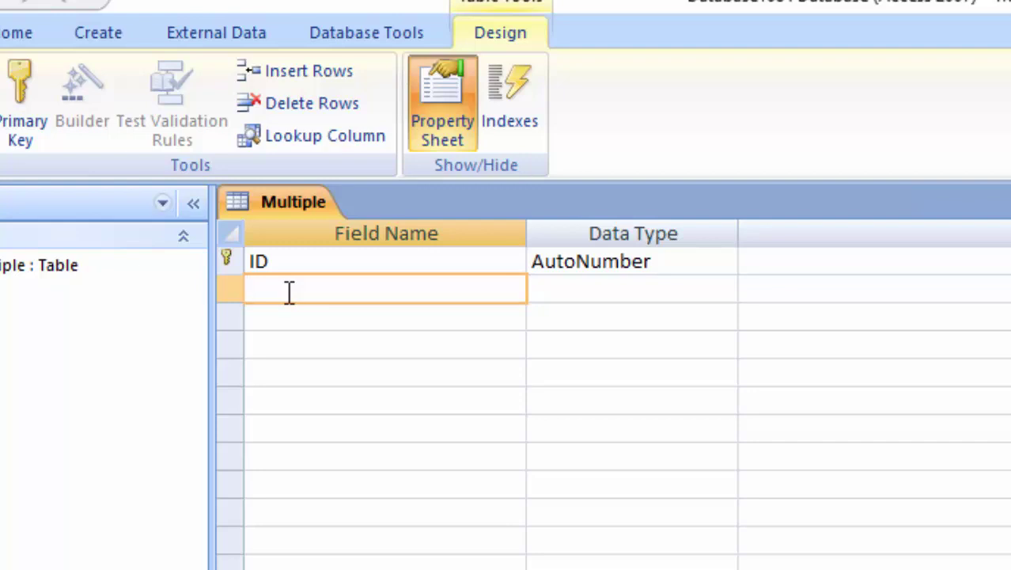
text(Pro)
text(duct N)
text(a)
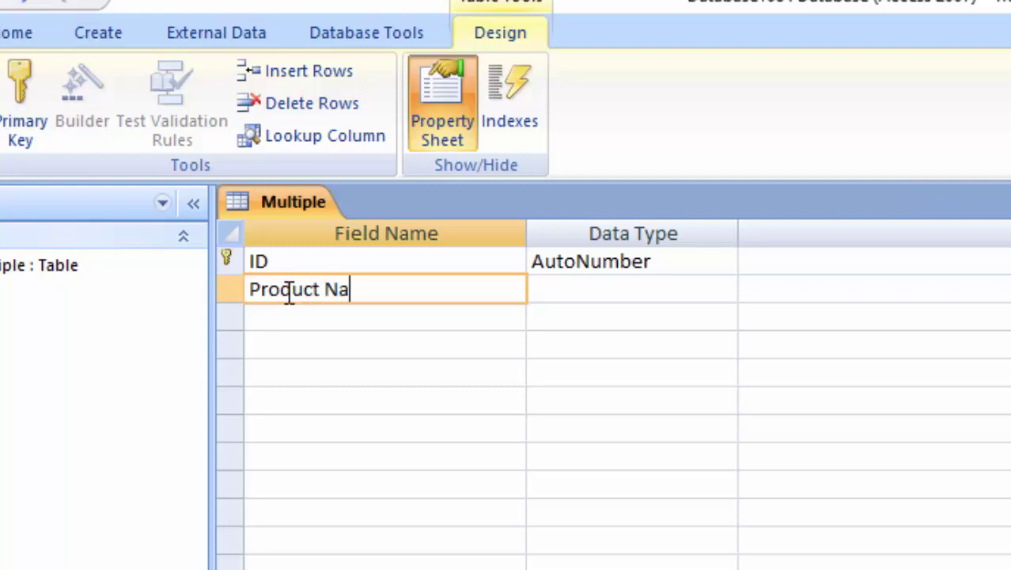
text(me)
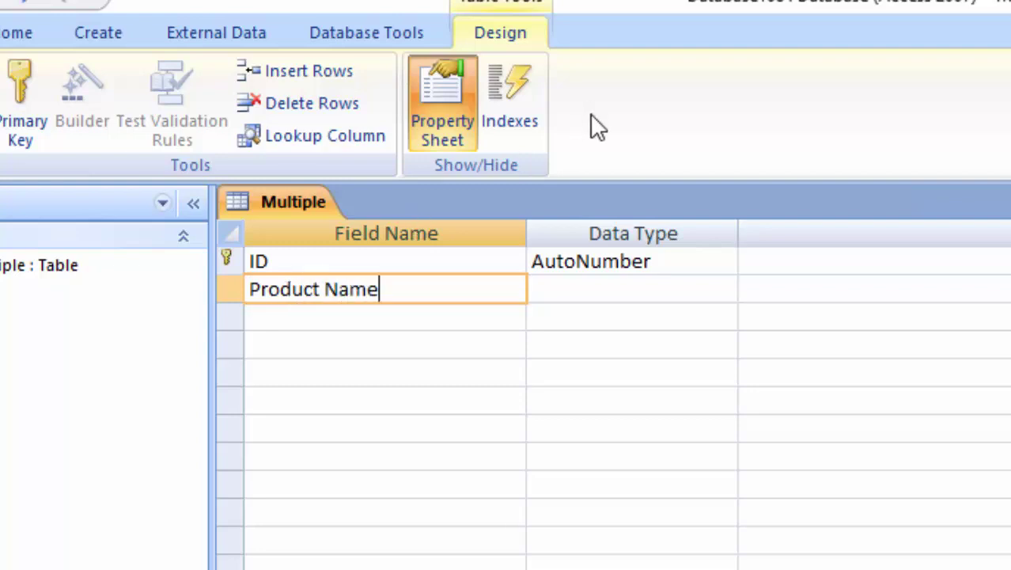
click(623, 294)
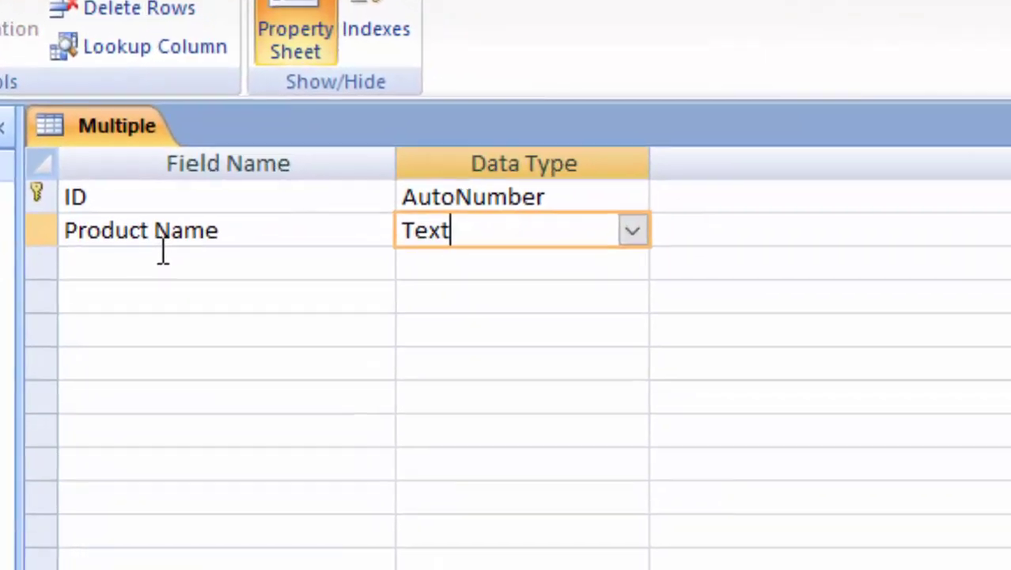
Add a Price field of type Number with field size Decimal
click(162, 259)
text(Pr)
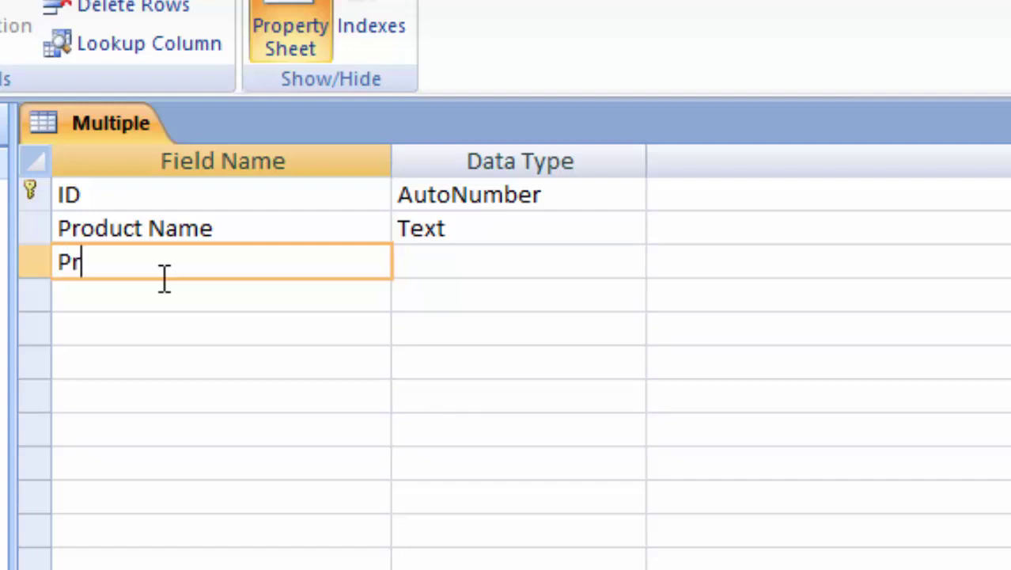
text(ice)
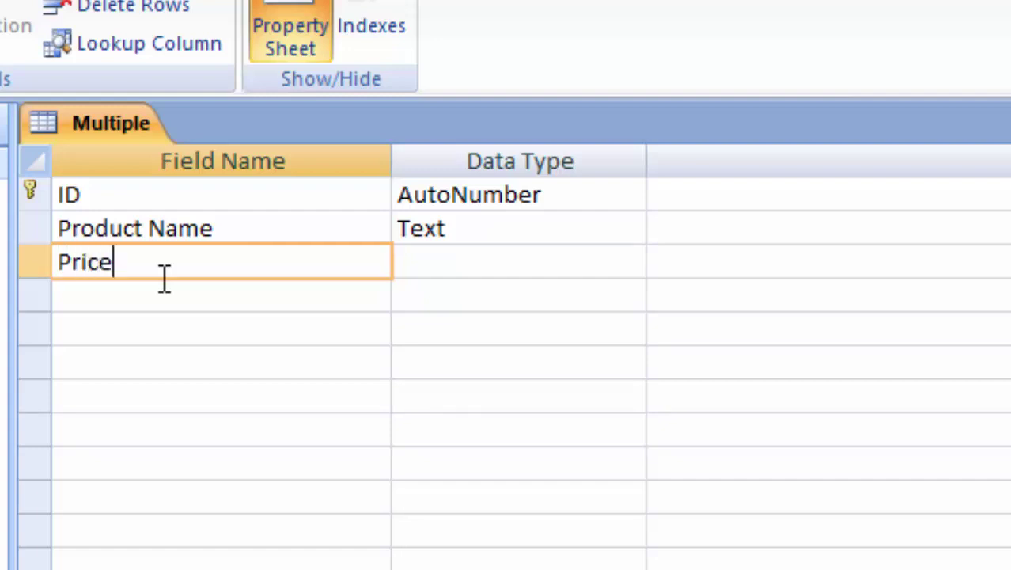
click(405, 261)
click(629, 263)
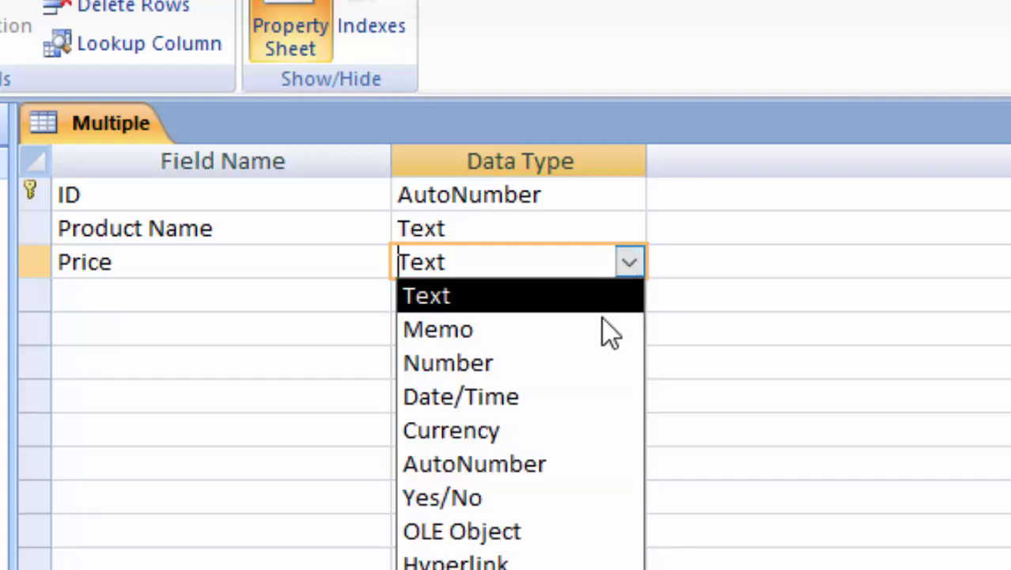
click(595, 363)
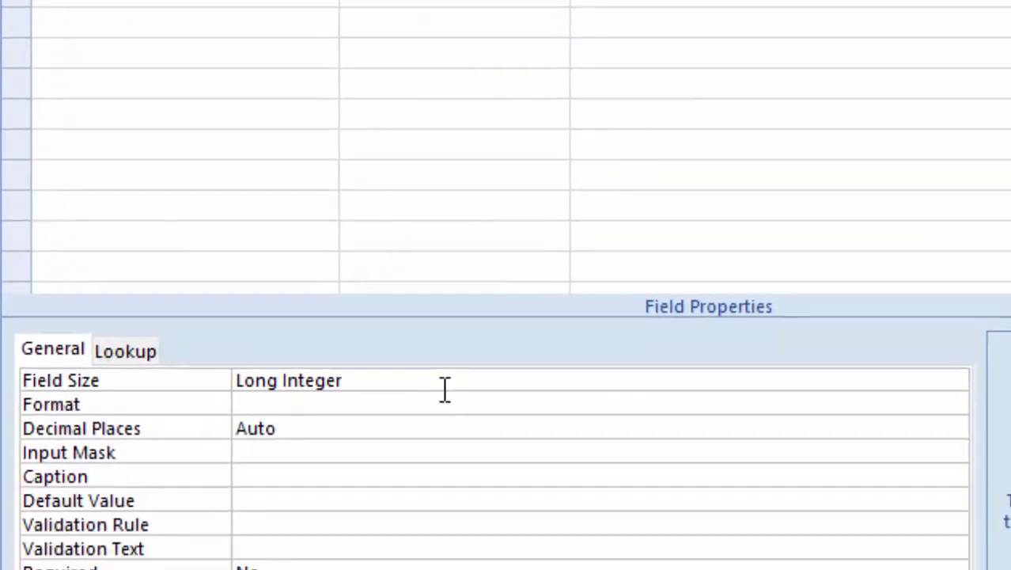
click(452, 353)
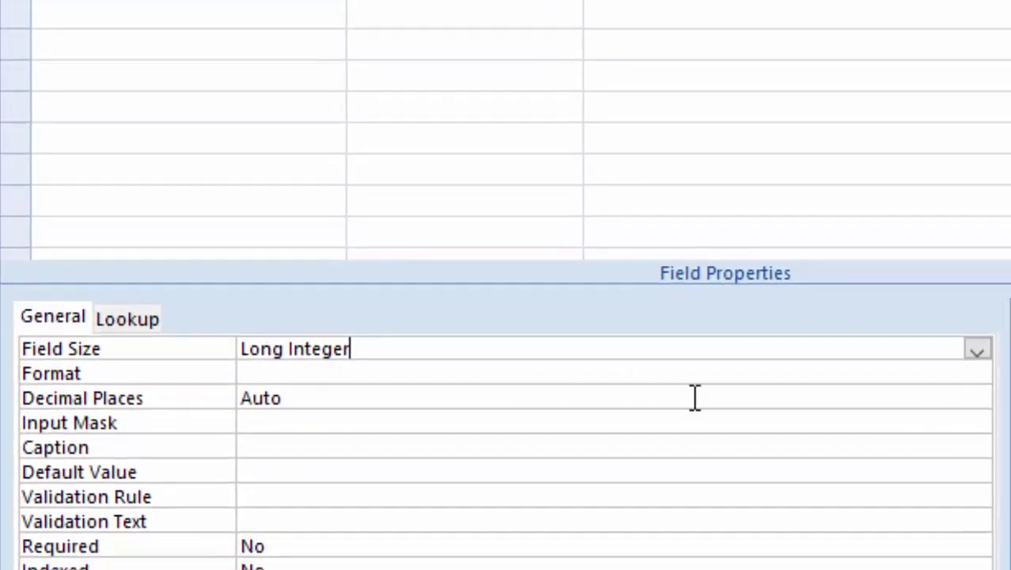
click(976, 350)
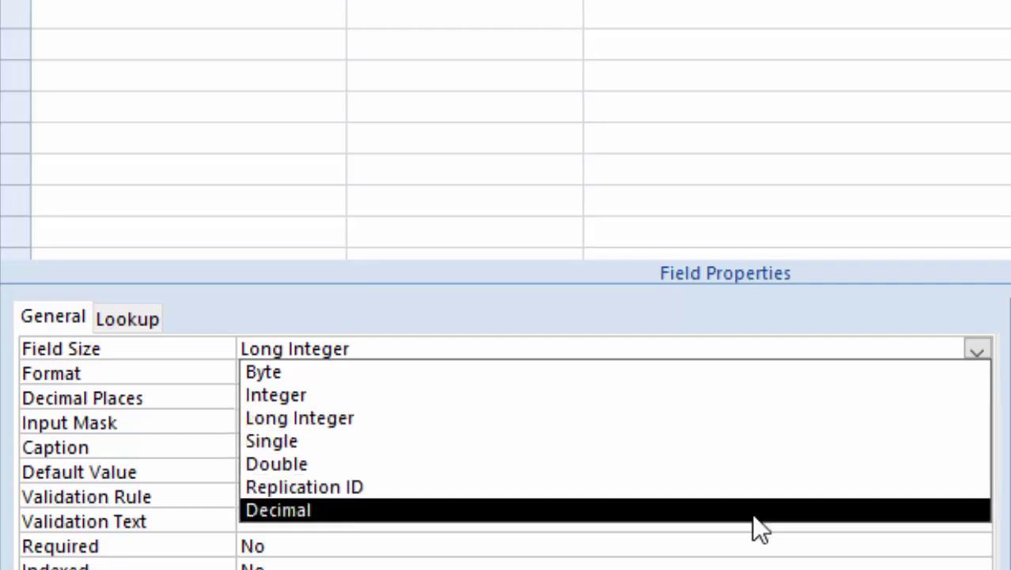
click(700, 516)
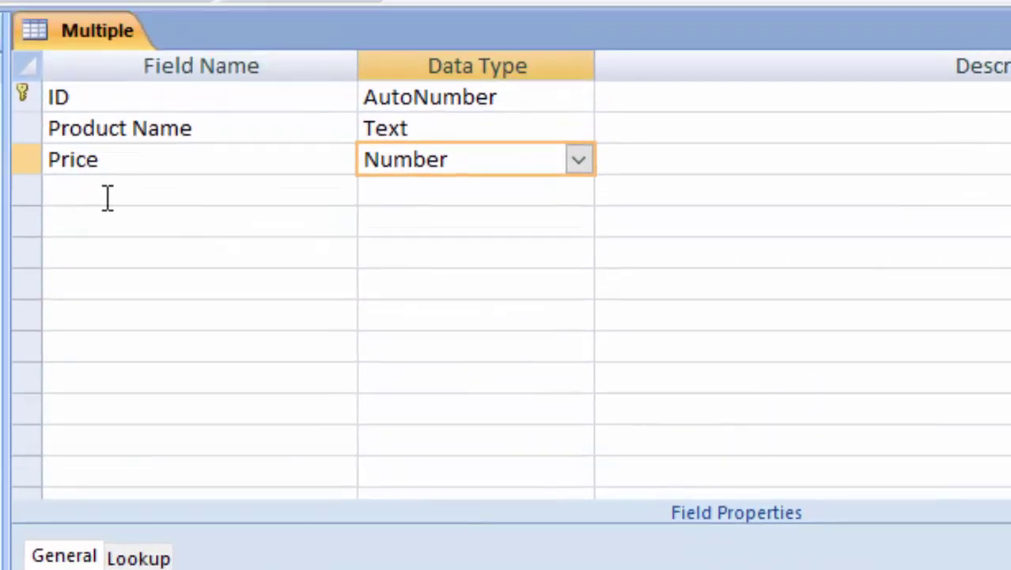
click(106, 198)
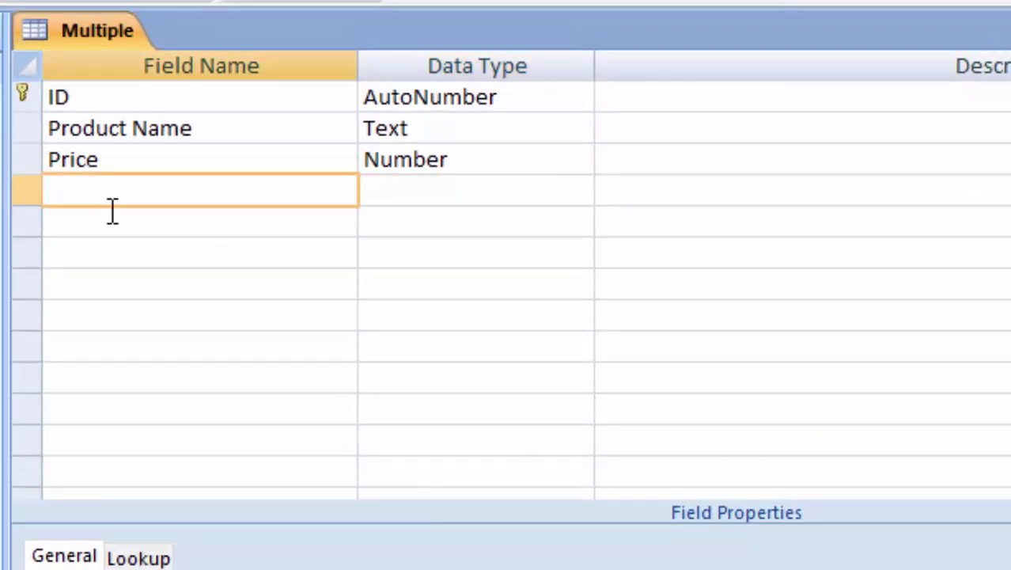
Add a Unit field of type Number with field size Decimal
text(Unit)
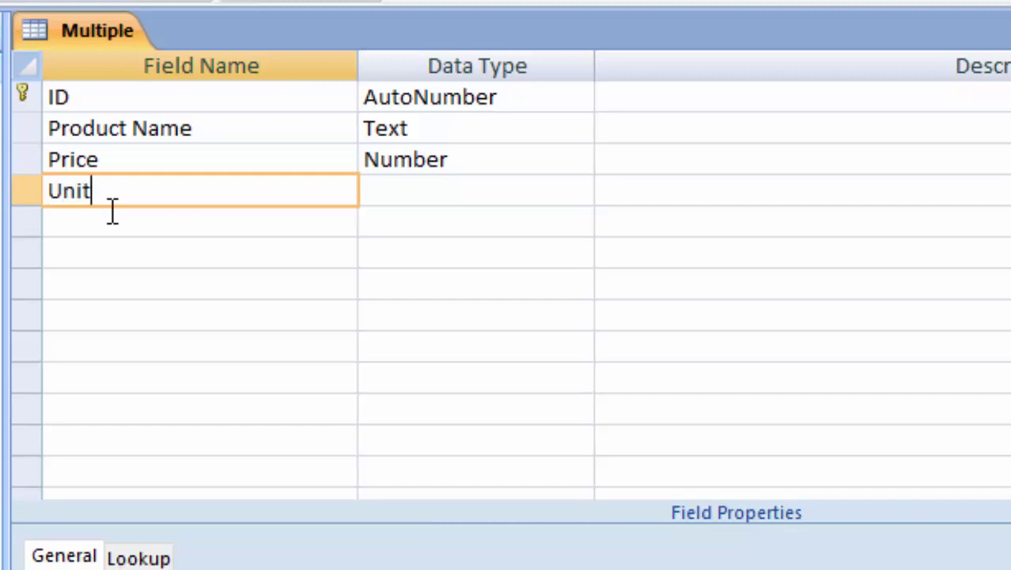
click(479, 188)
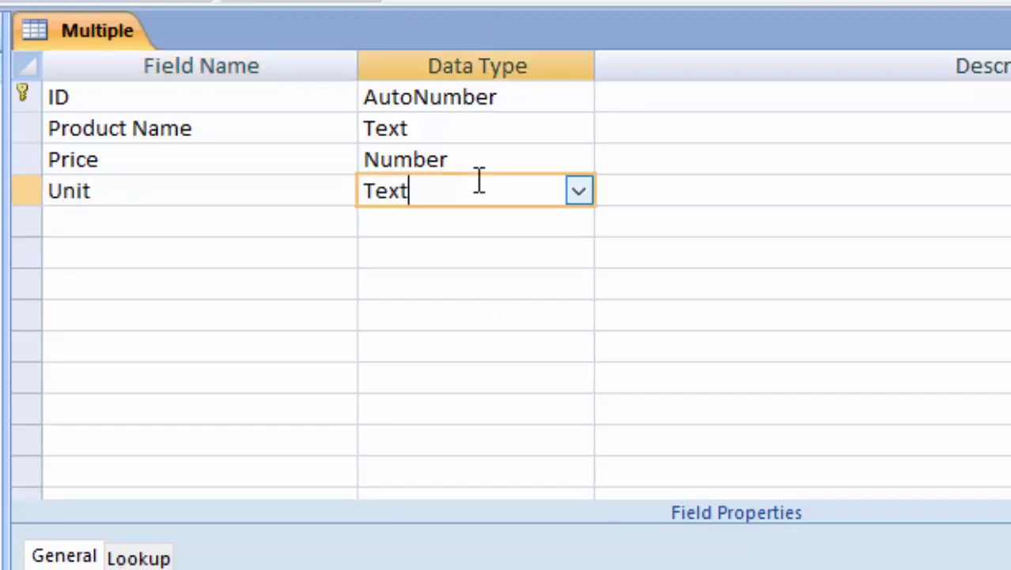
click(578, 192)
click(524, 286)
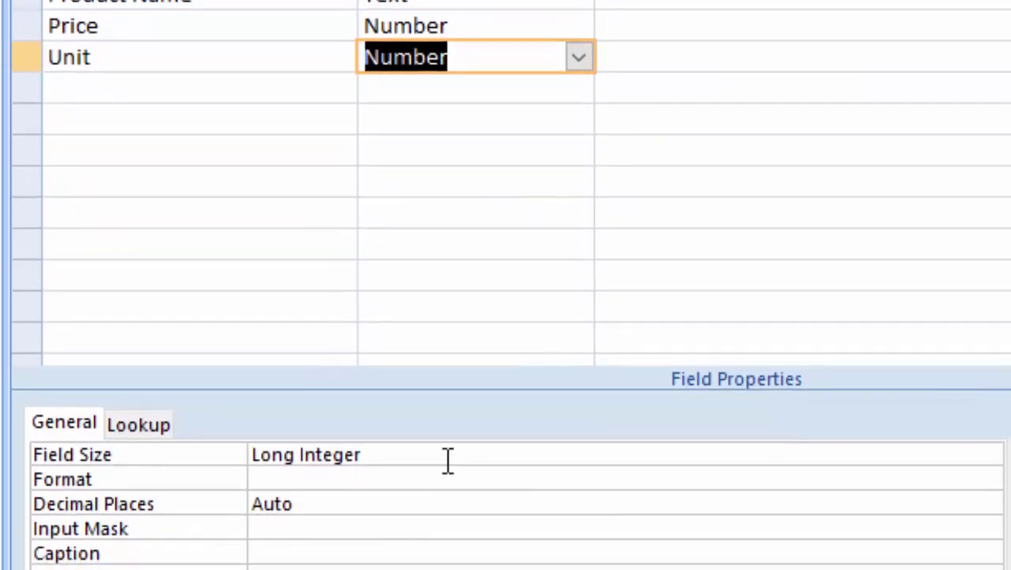
click(447, 461)
click(988, 479)
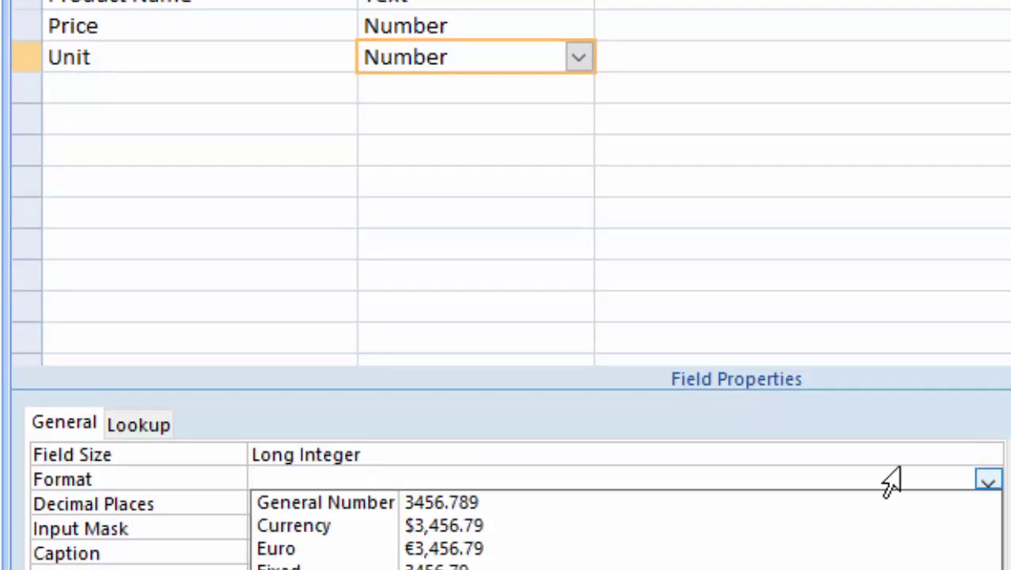
click(894, 455)
click(987, 456)
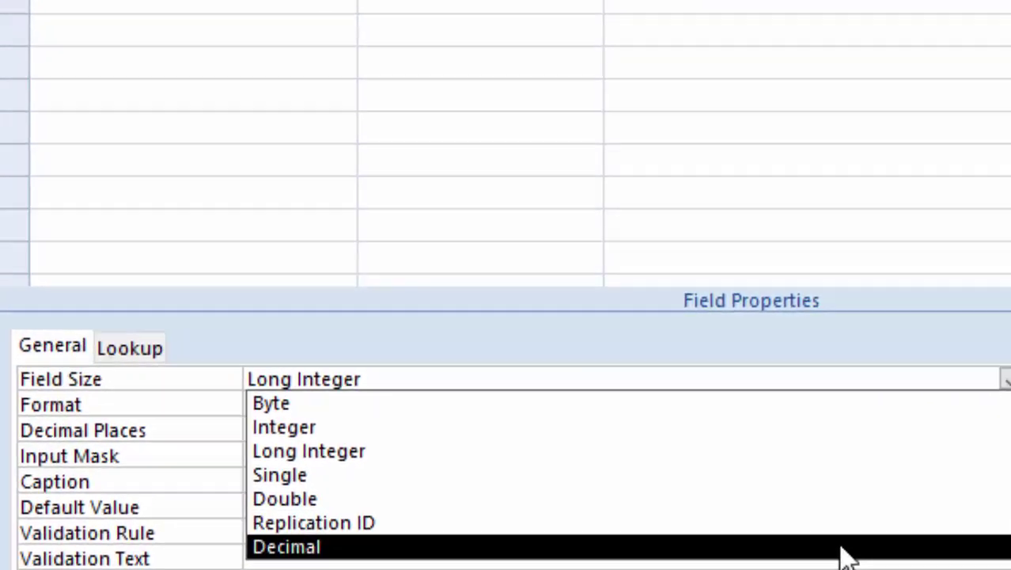
click(842, 566)
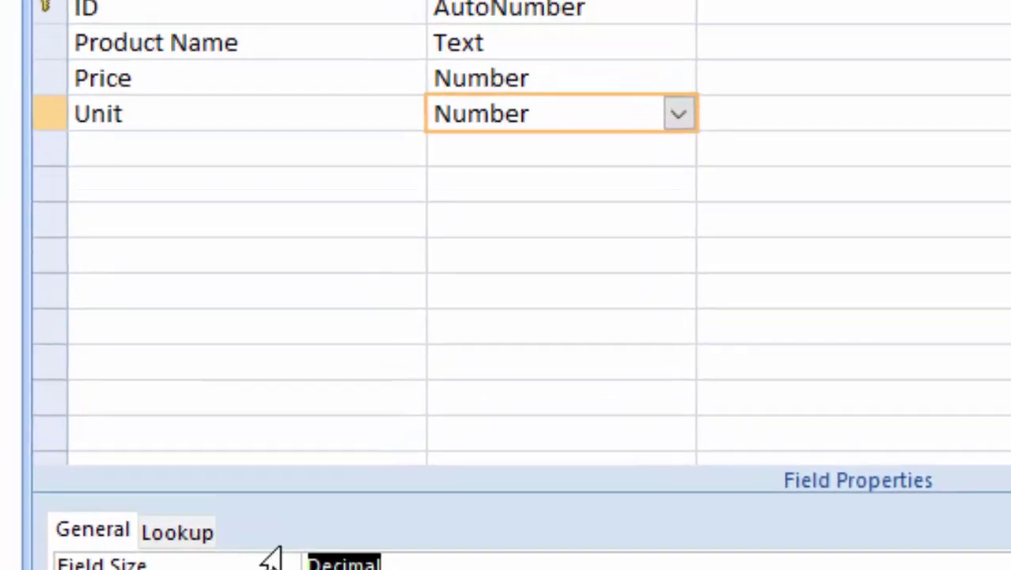
Add a Total field of type Number with field size Decimal
click(229, 238)
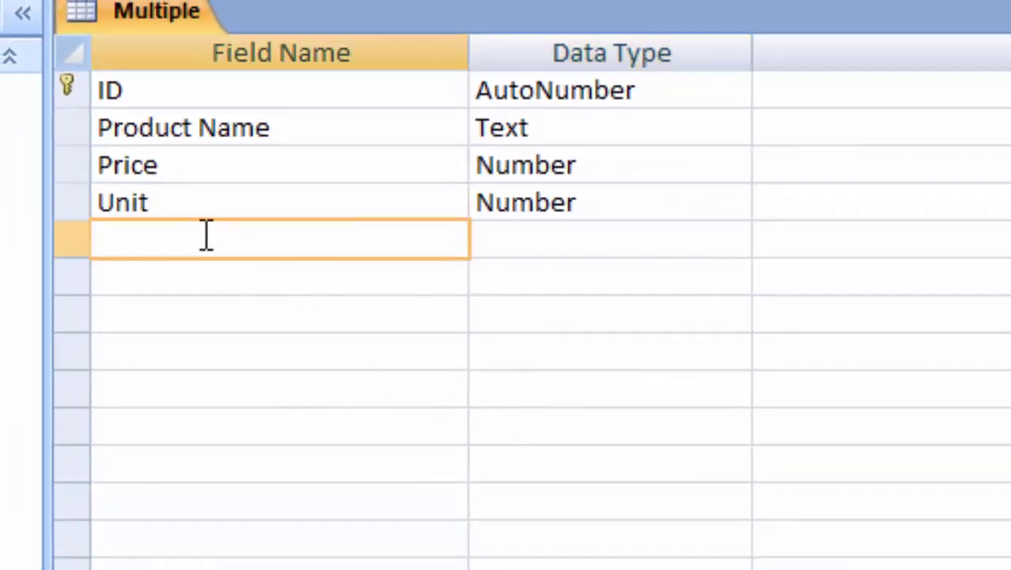
text(Tot)
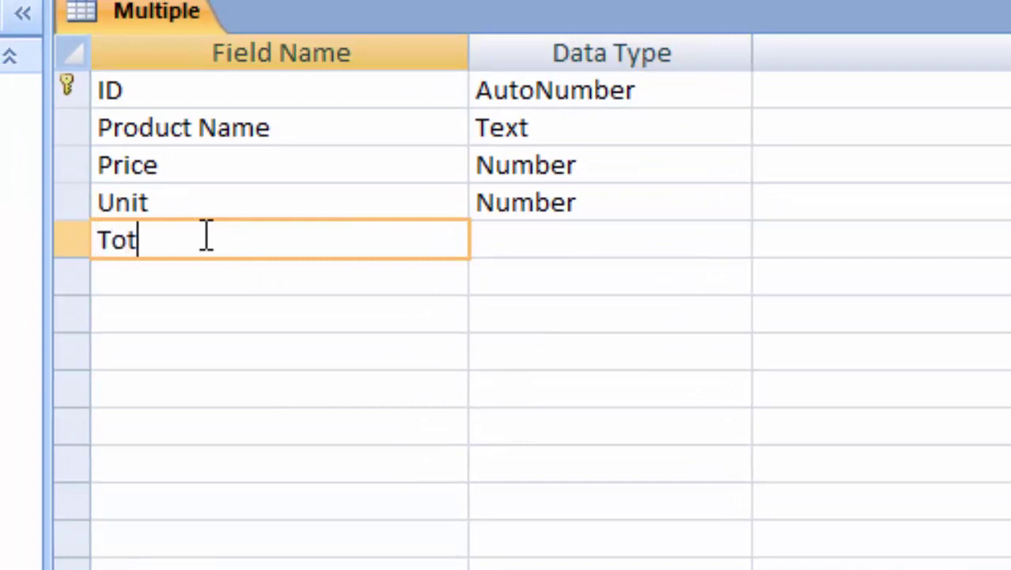
text(al)
click(599, 246)
click(734, 241)
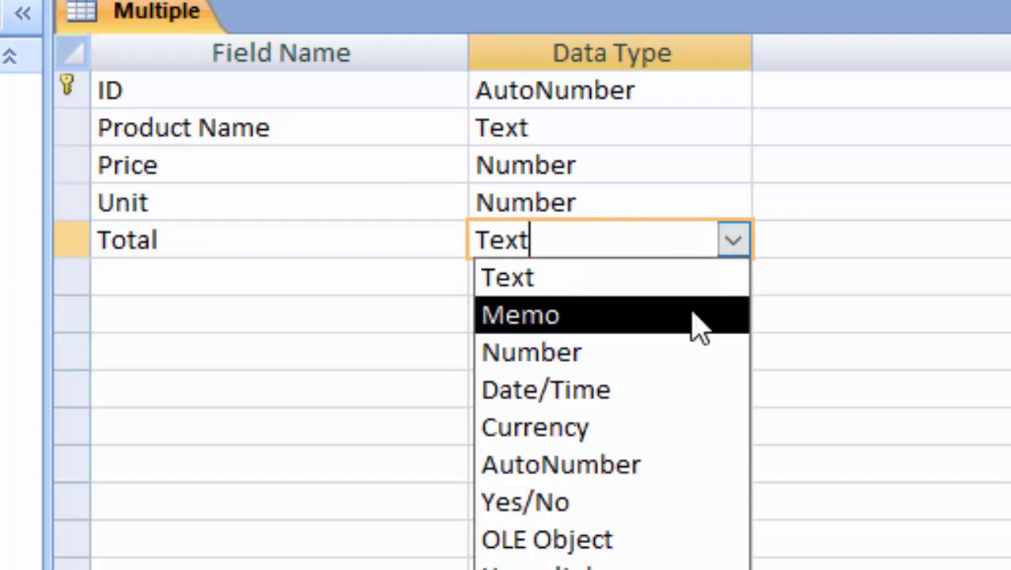
click(682, 355)
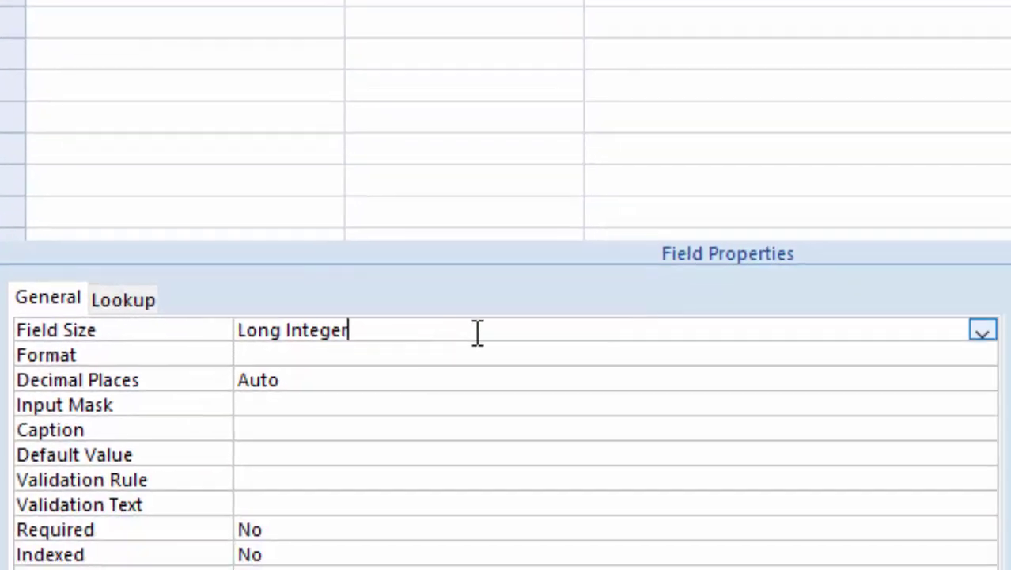
click(982, 333)
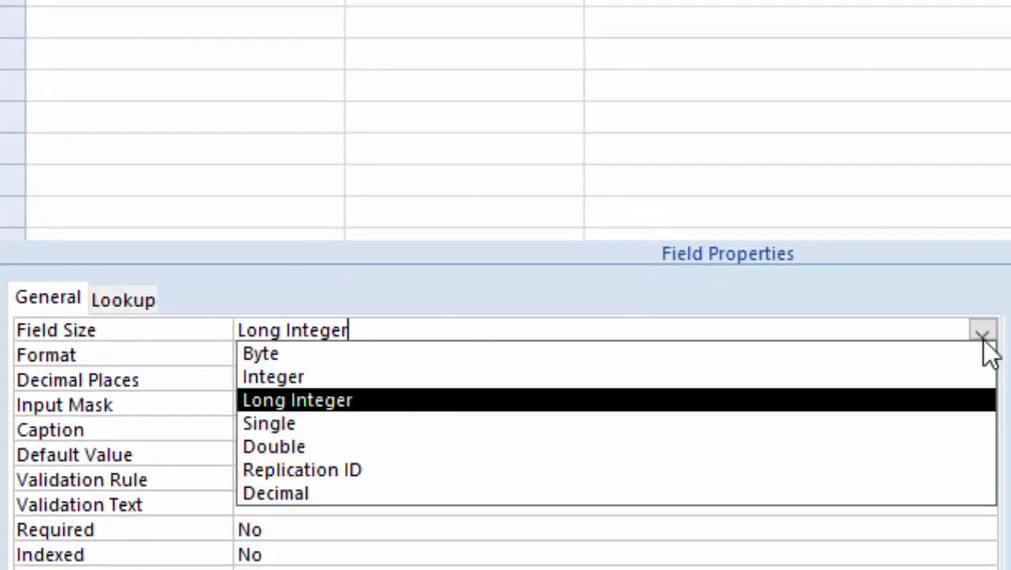
click(792, 492)
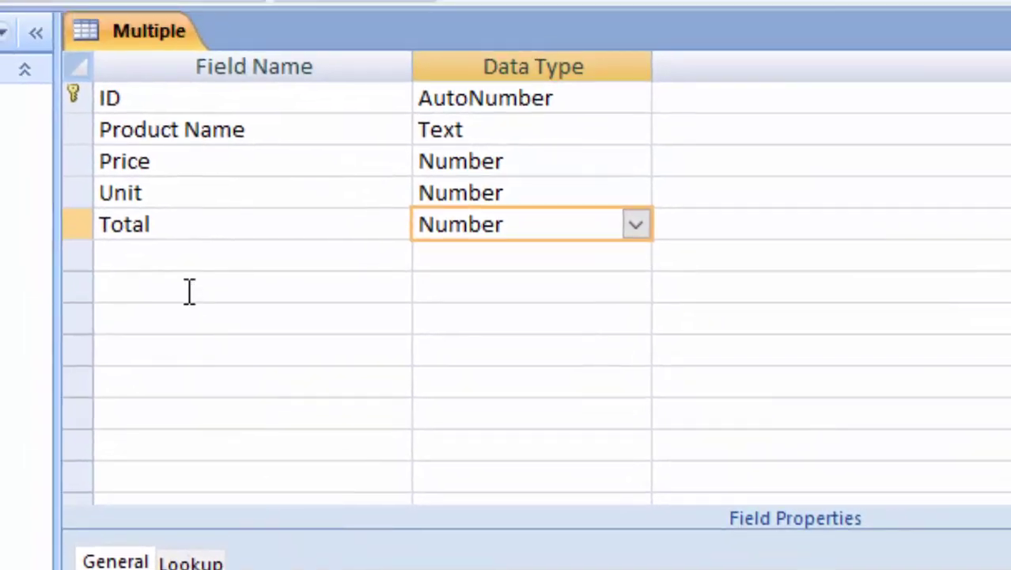
click(194, 250)
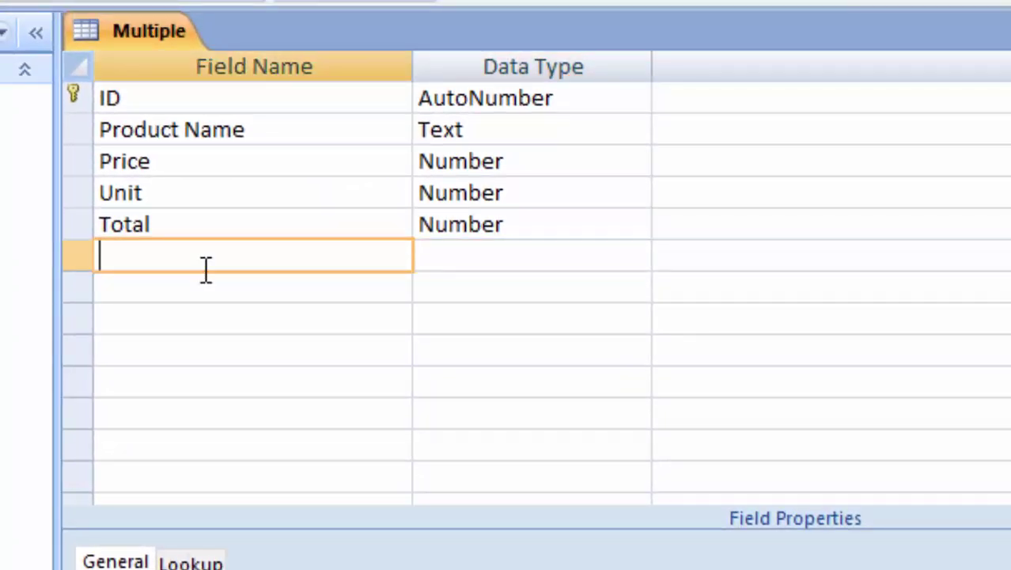
Add a Tax in Percent field of type Number
text(Tax )
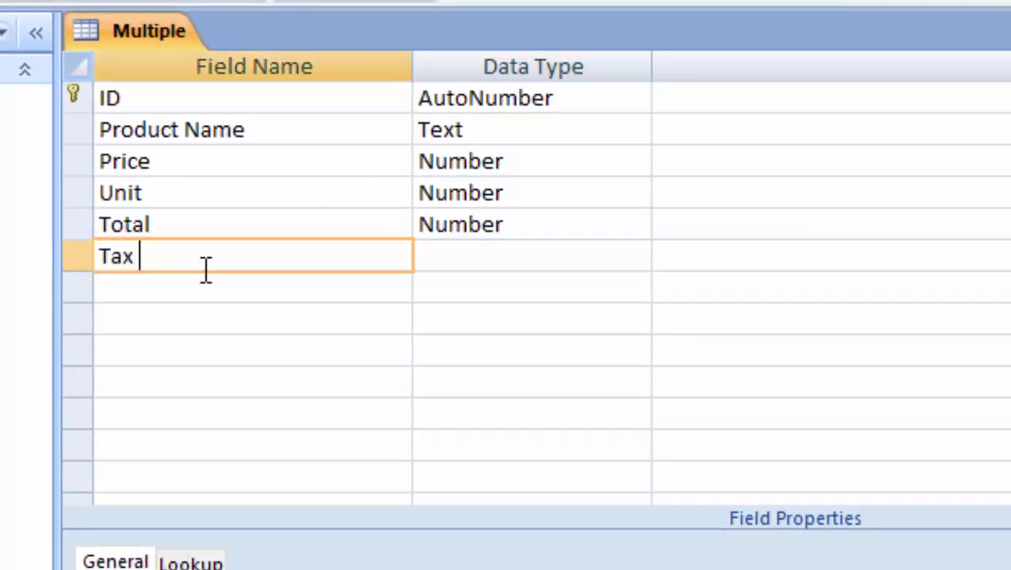
text(in P)
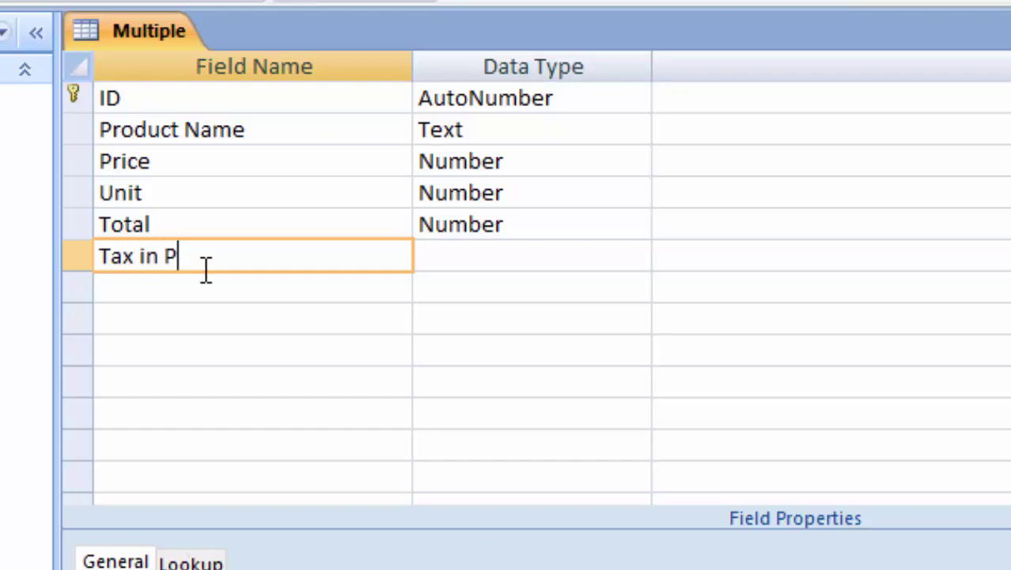
text(ercen)
text(t)
click(475, 256)
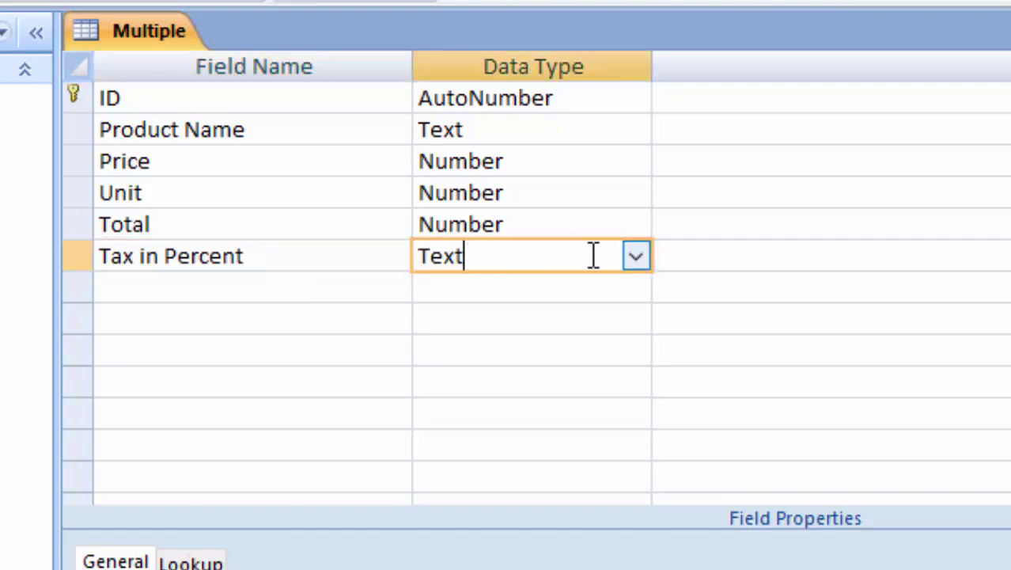
click(635, 255)
click(591, 350)
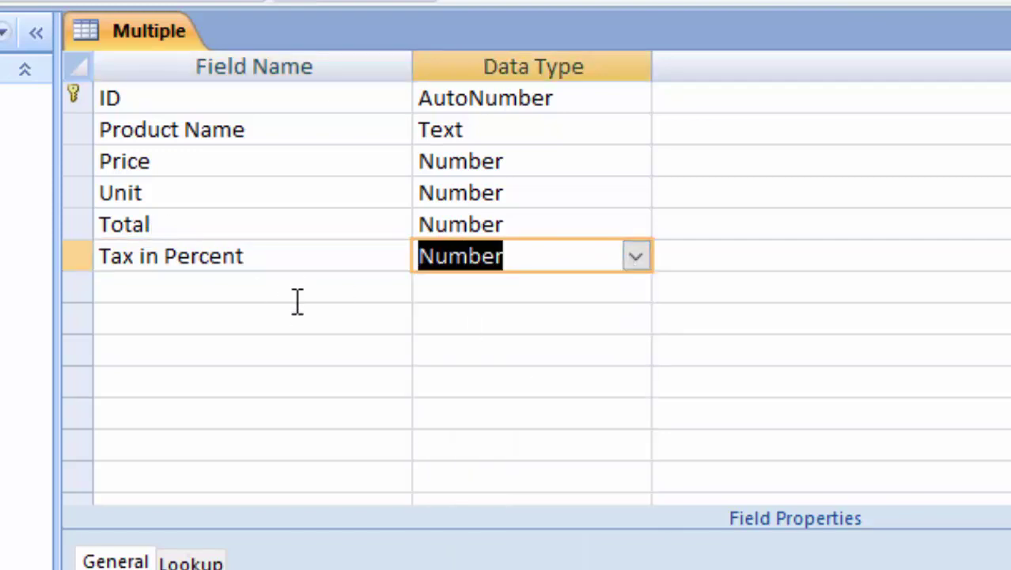
Set Tax in Percent's field size to Double and its format to Percent
click(300, 262)
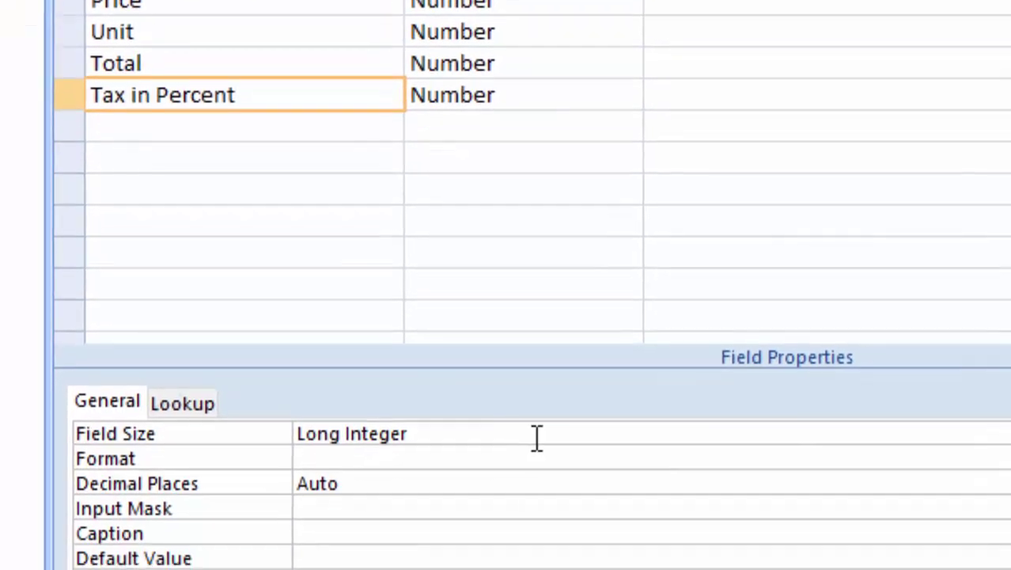
click(536, 438)
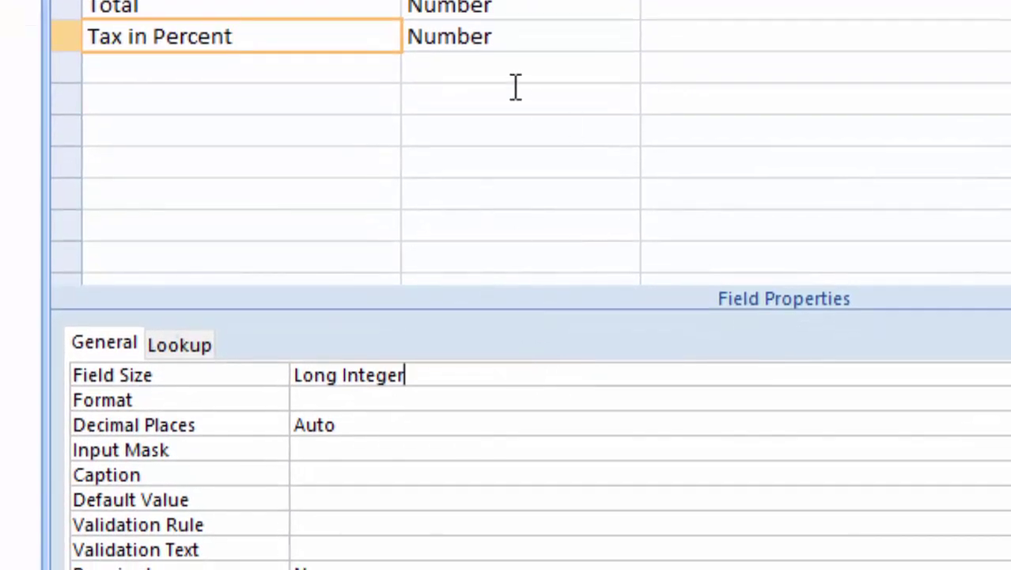
click(546, 37)
click(978, 355)
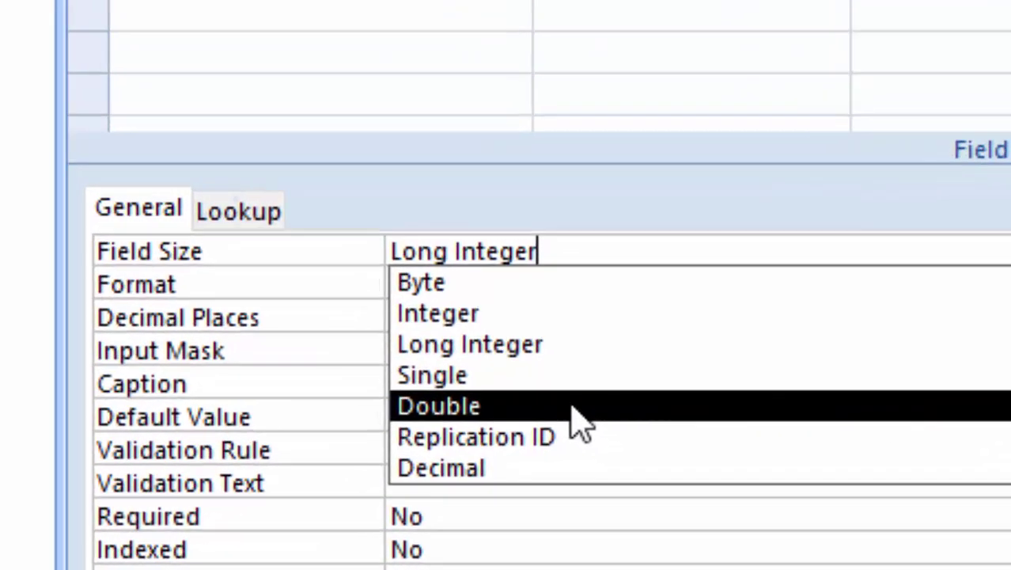
click(571, 407)
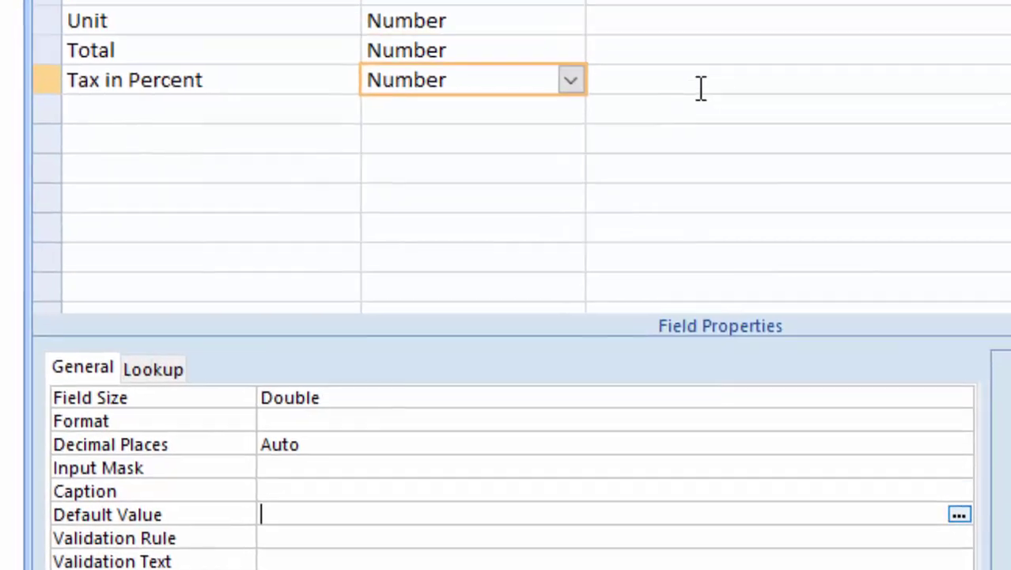
click(692, 4)
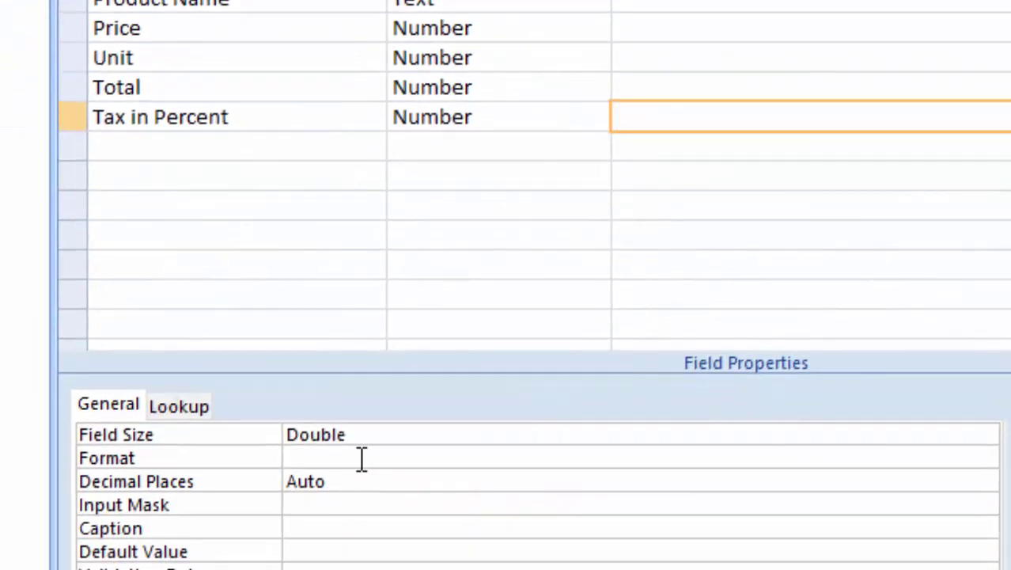
click(367, 459)
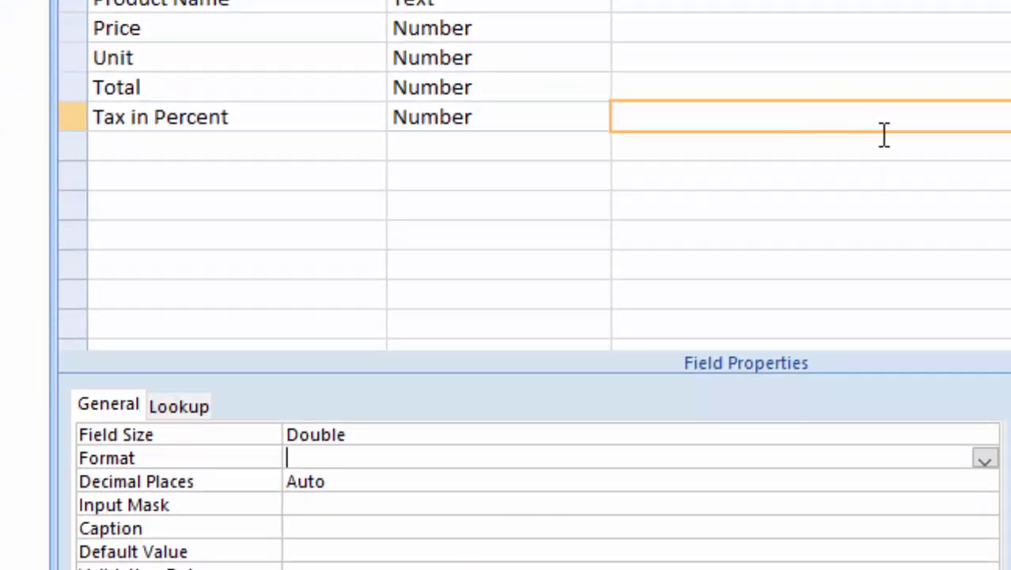
click(984, 460)
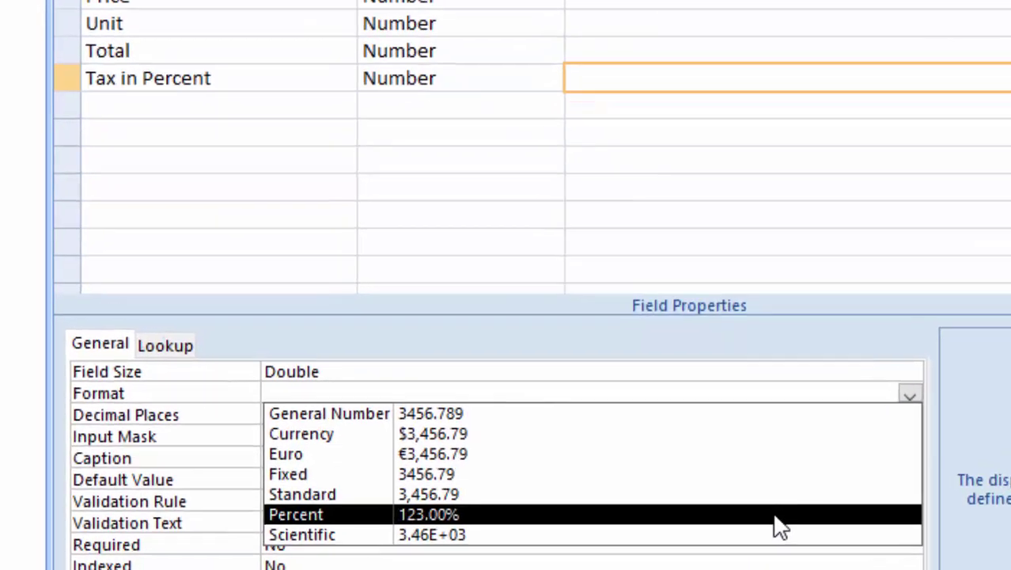
click(822, 568)
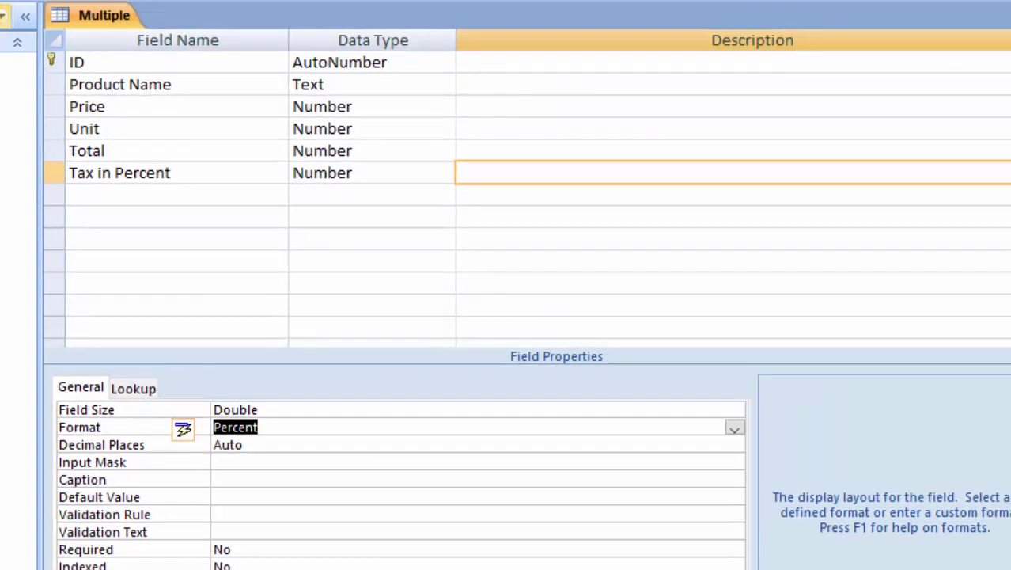
Add a Tax Amount Number field sized Decimal, then save the table and view its datasheet
click(122, 194)
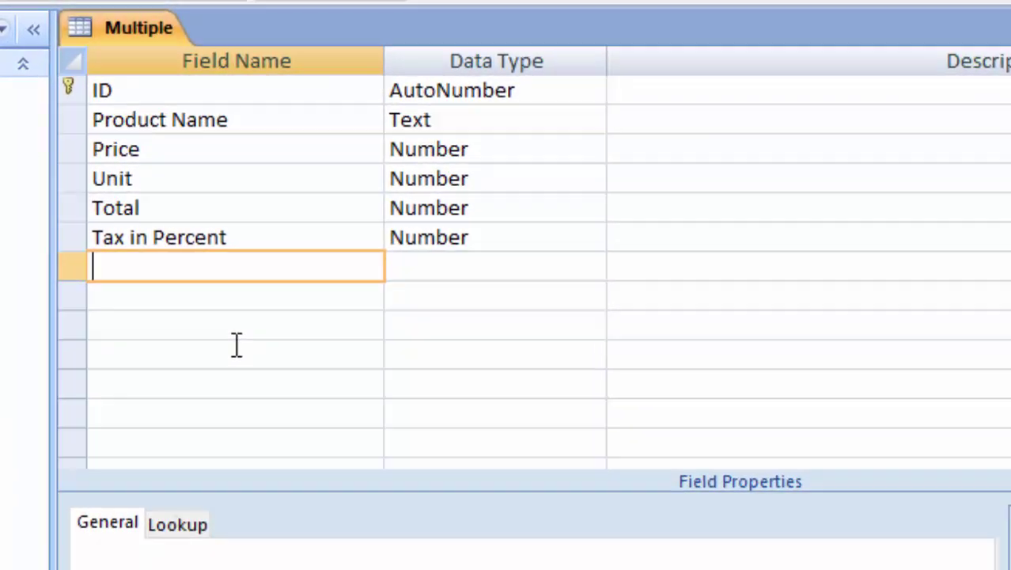
text(T)
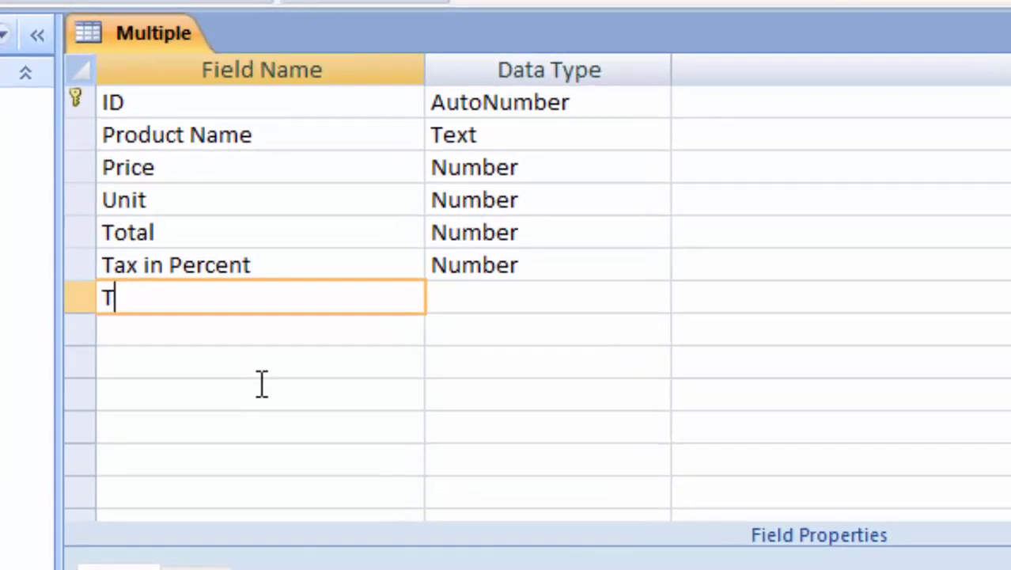
text(ax )
text(Amo)
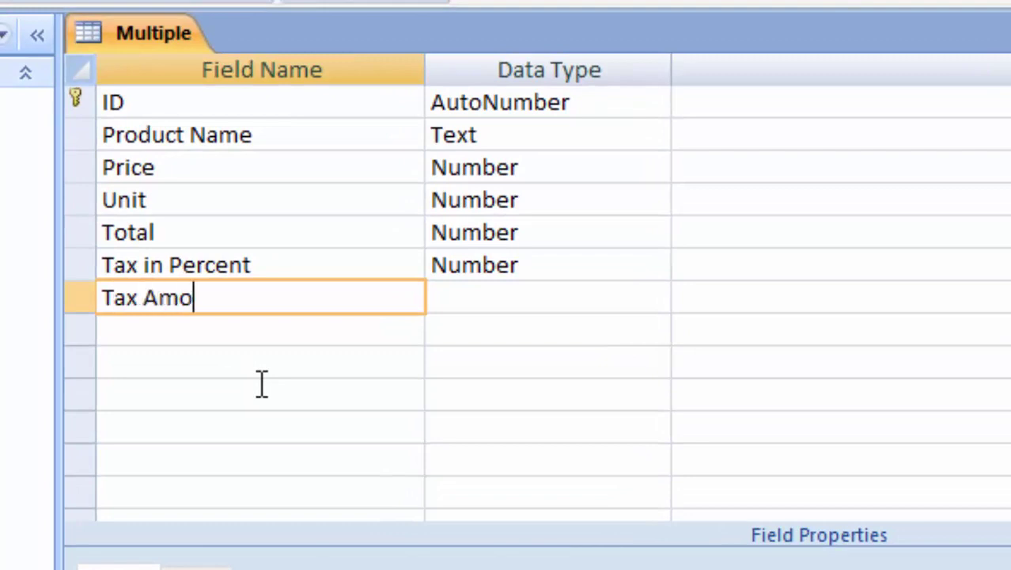
text(unt)
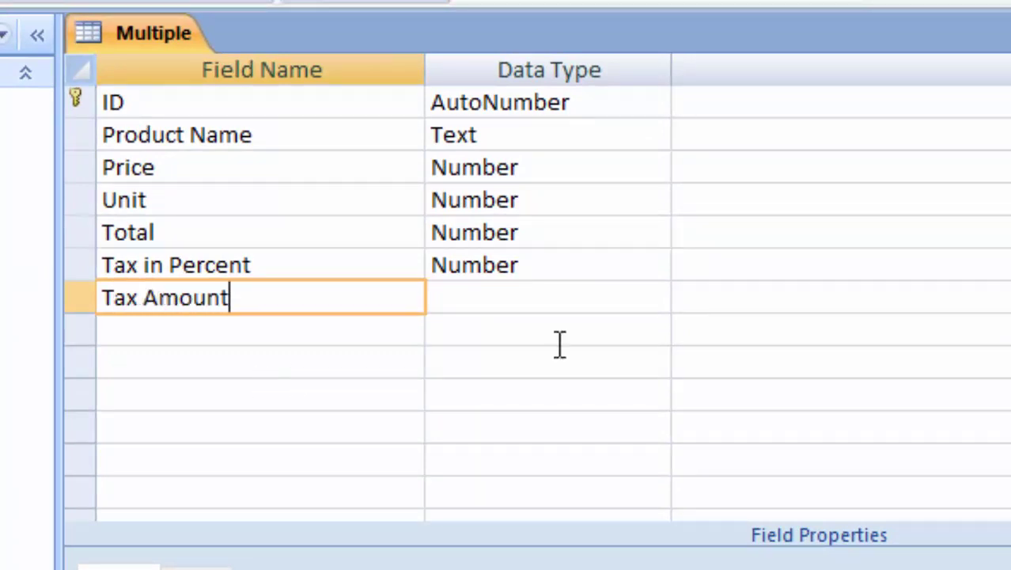
click(522, 299)
click(648, 296)
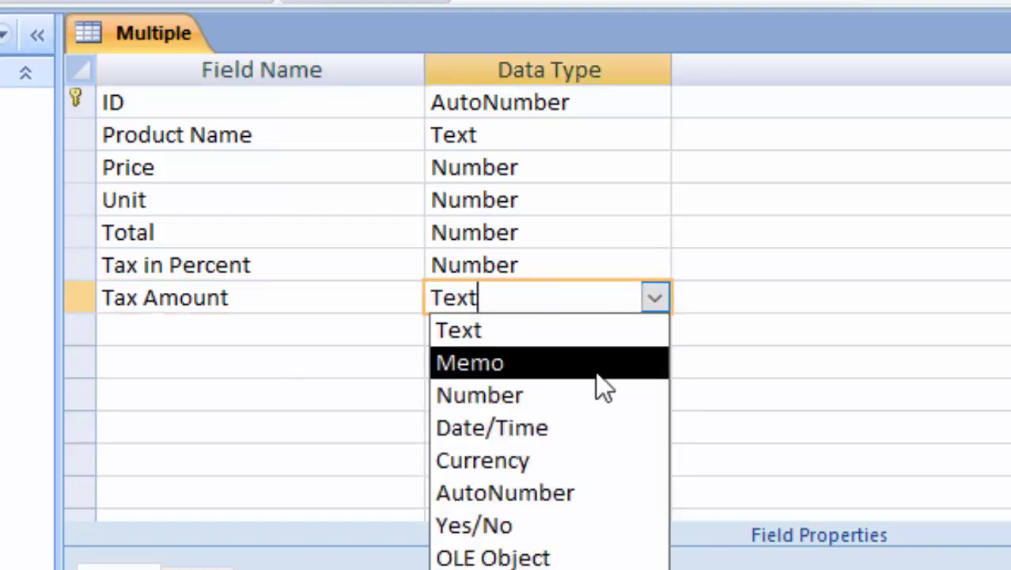
click(593, 391)
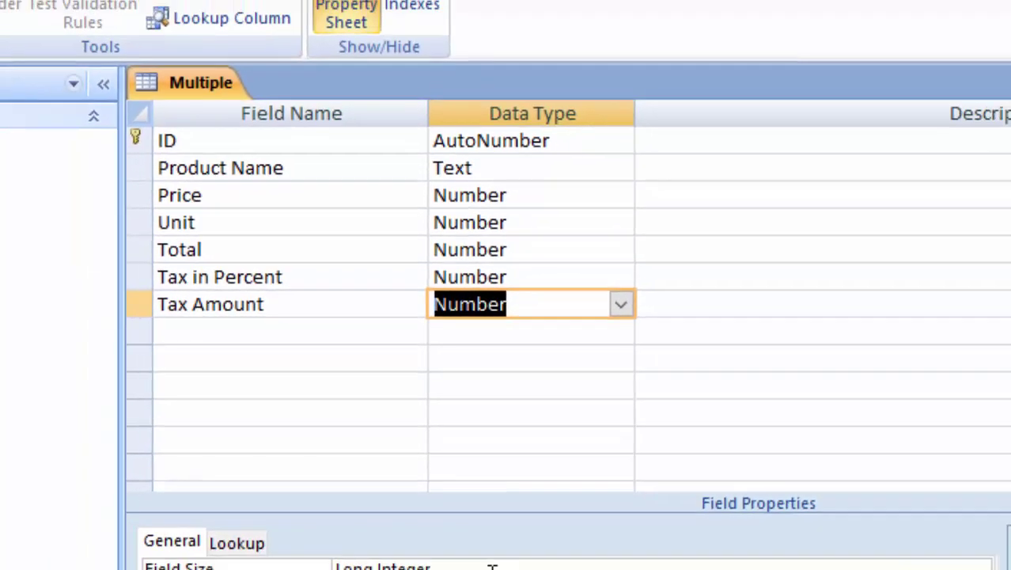
click(448, 451)
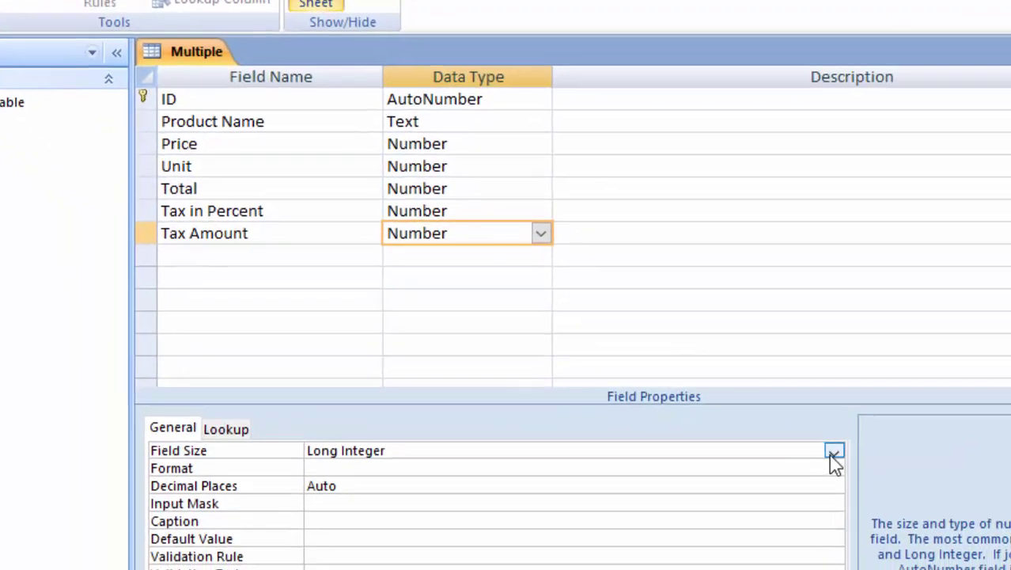
click(834, 451)
click(707, 562)
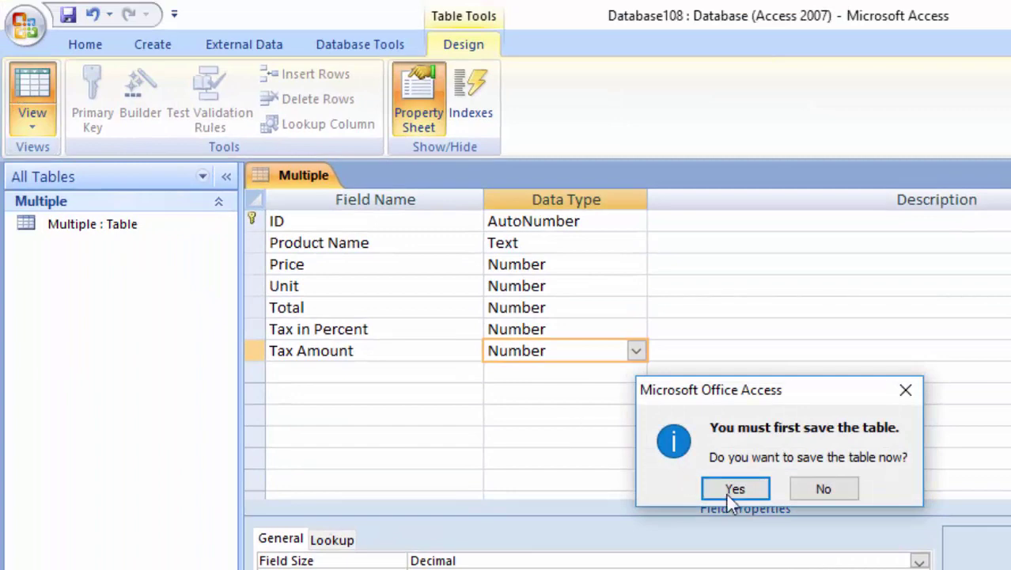
click(727, 490)
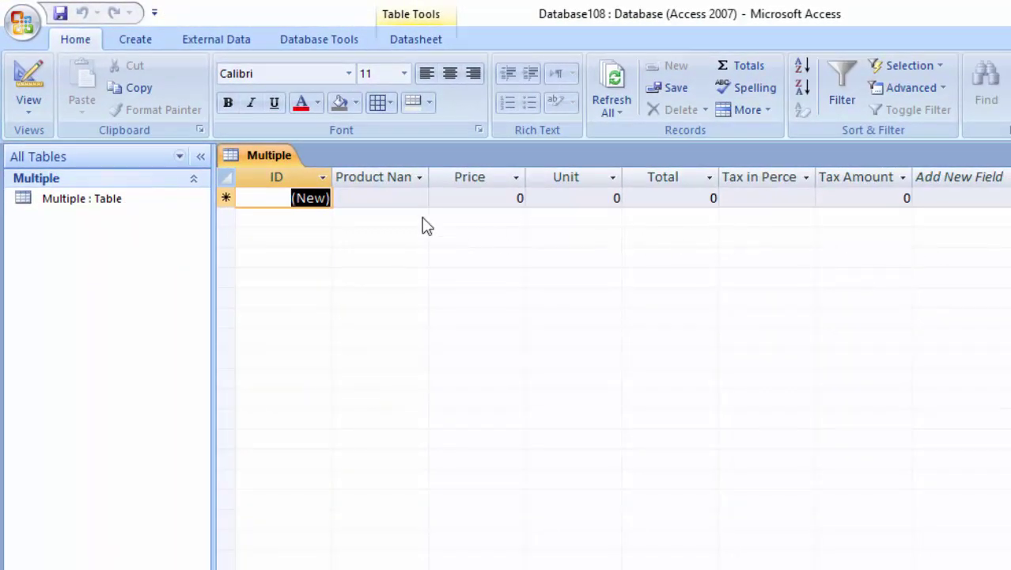
Autofit the Product Name column, then start a new query design containing the Multiple table
double_click(432, 174)
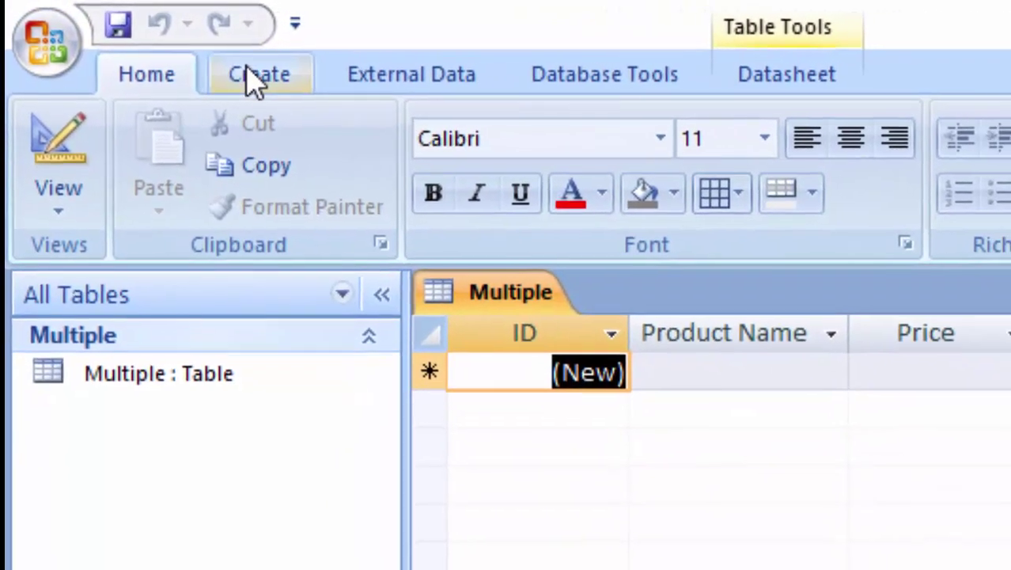
click(135, 39)
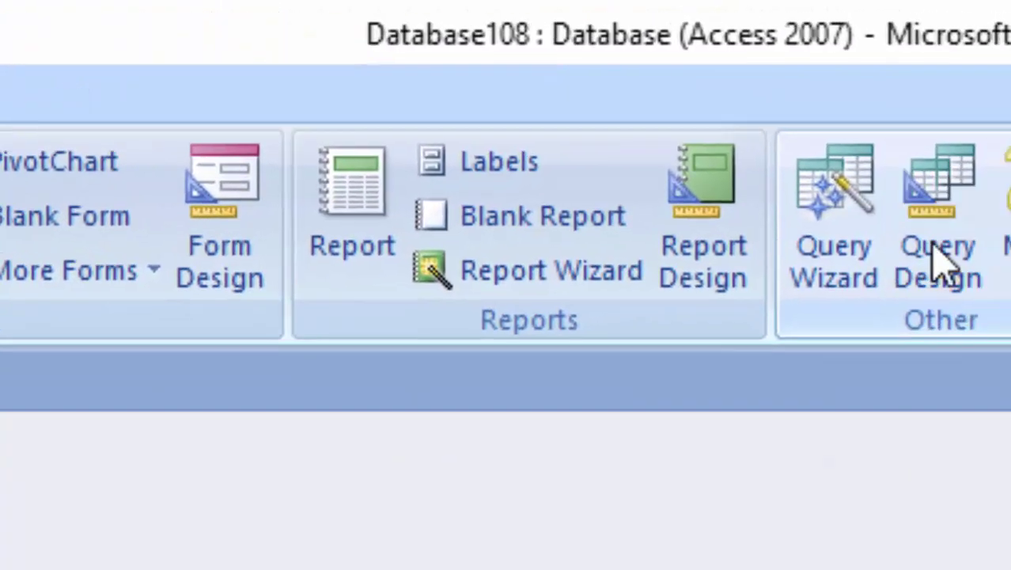
click(599, 77)
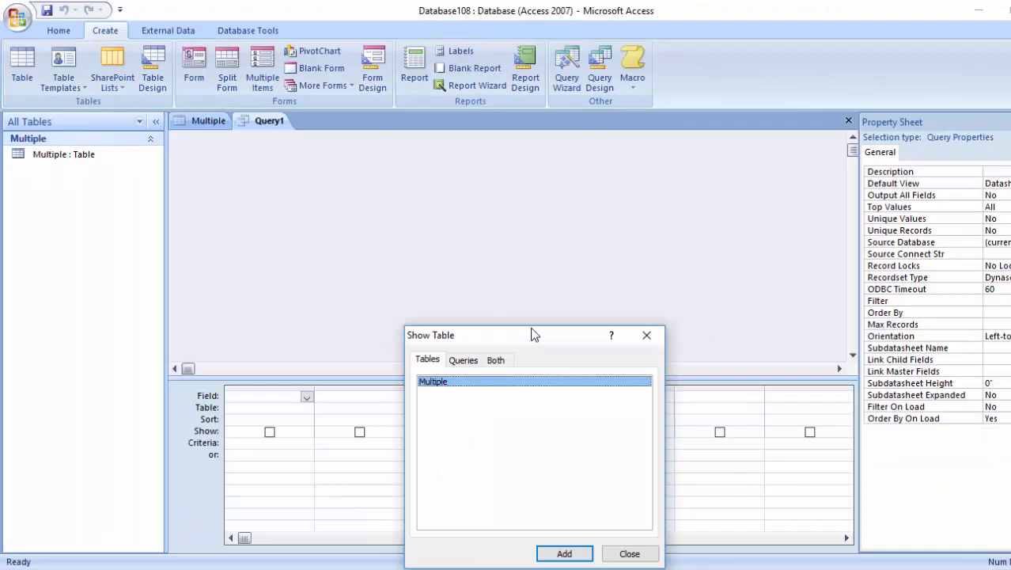
drag(530, 327, 481, 179)
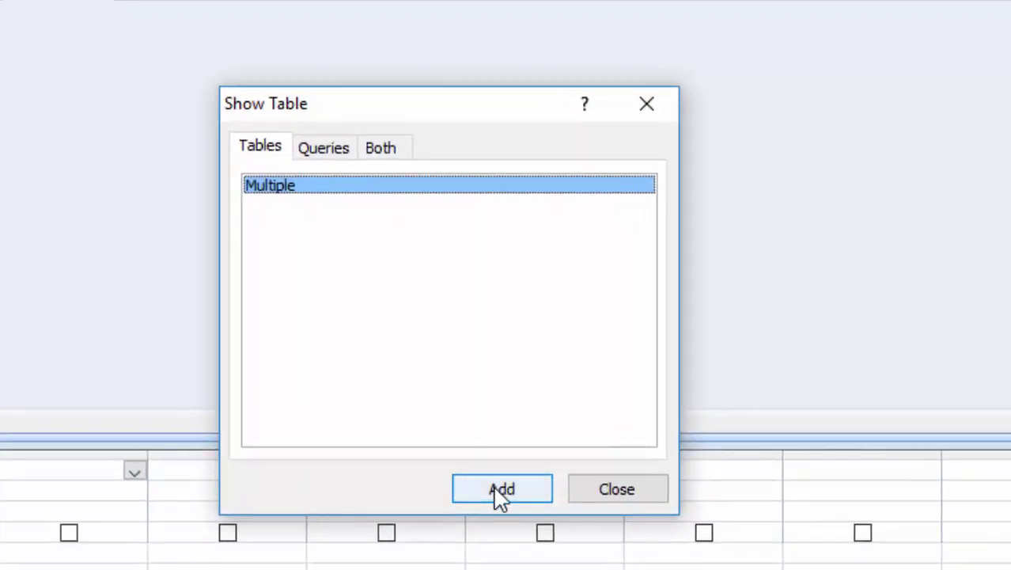
click(495, 486)
click(753, 536)
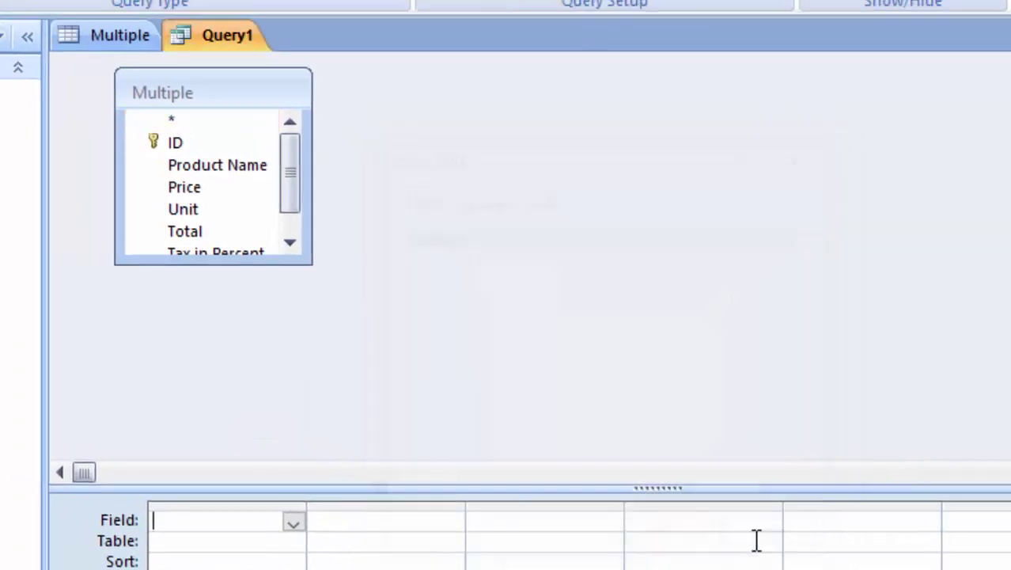
Add ID, Product Name, Price, Unit and Total to the query grid
double_click(199, 144)
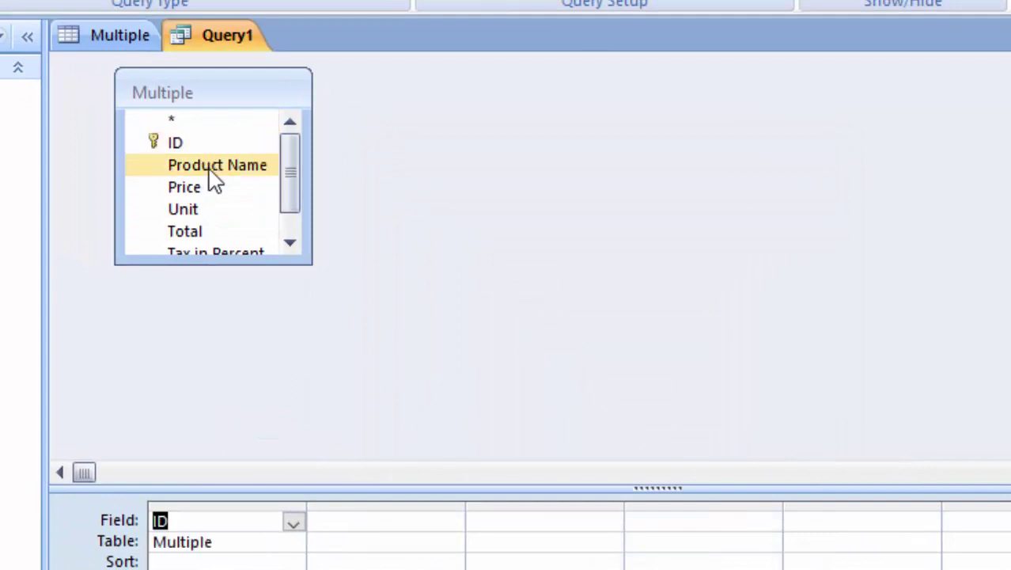
click(210, 171)
double_click(212, 175)
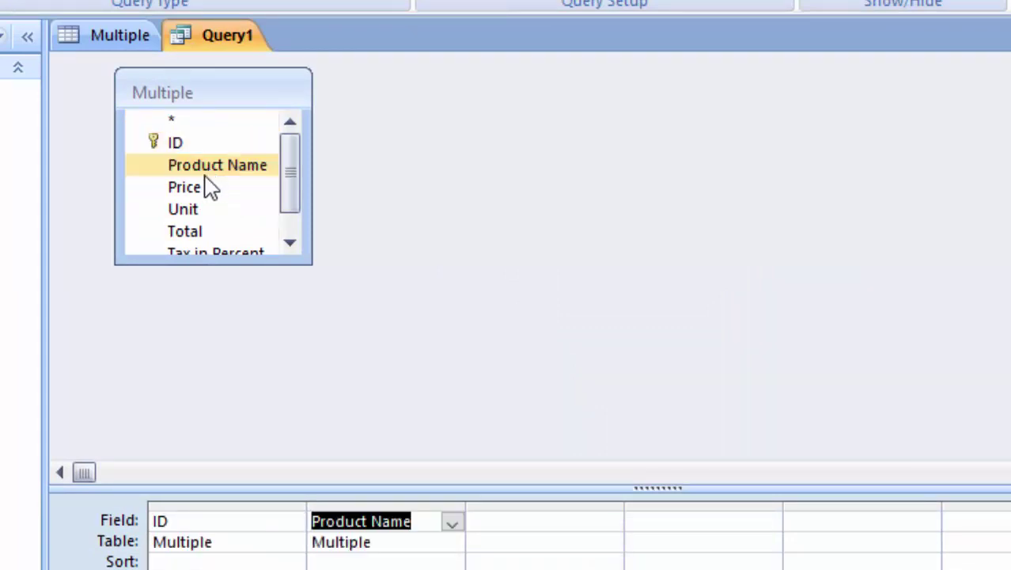
double_click(207, 190)
click(204, 218)
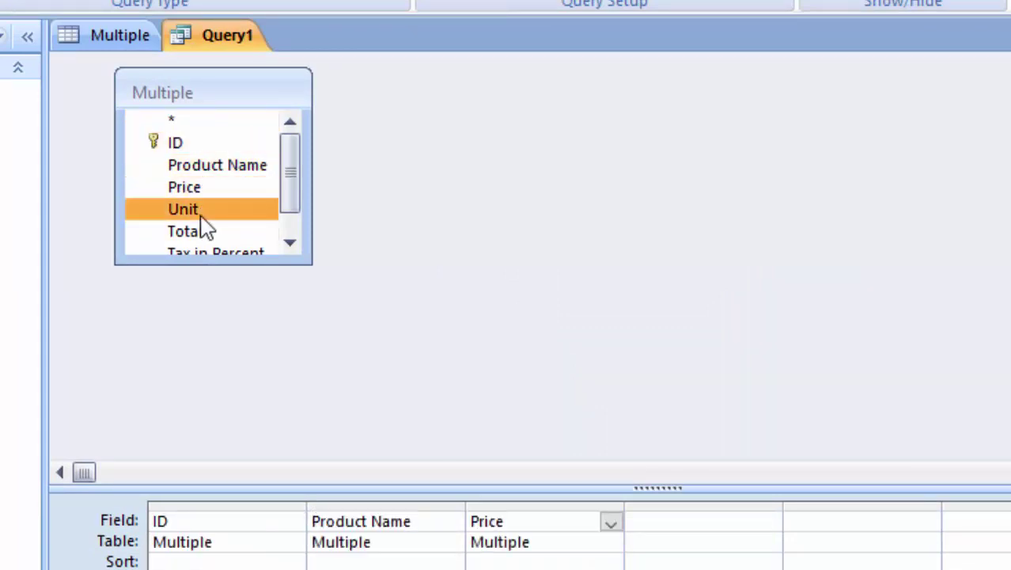
shift+click(204, 230)
drag(203, 229, 1000, 524)
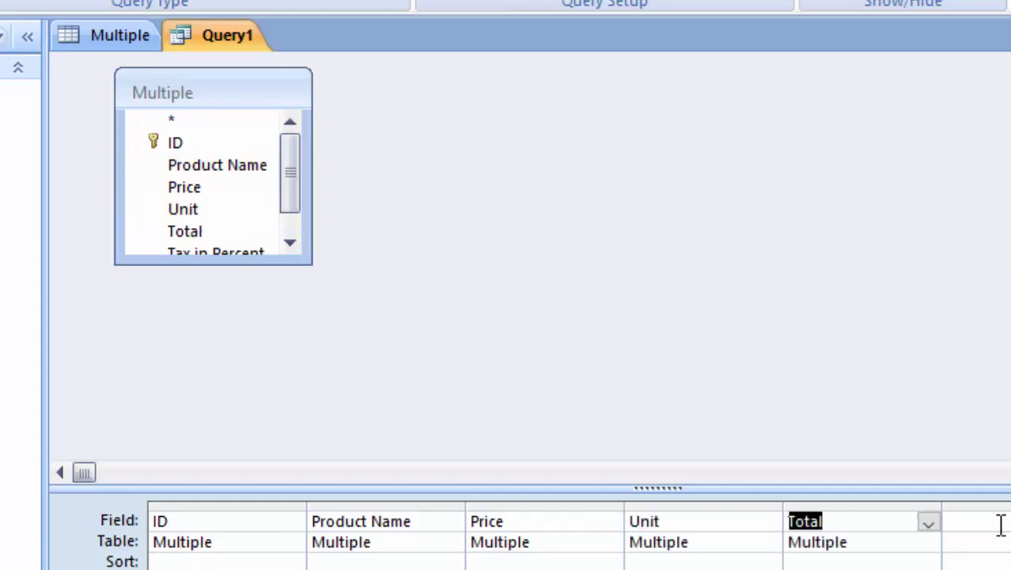
Fill the remaining grid columns with Tax in Percent and Tax Amount
click(1000, 522)
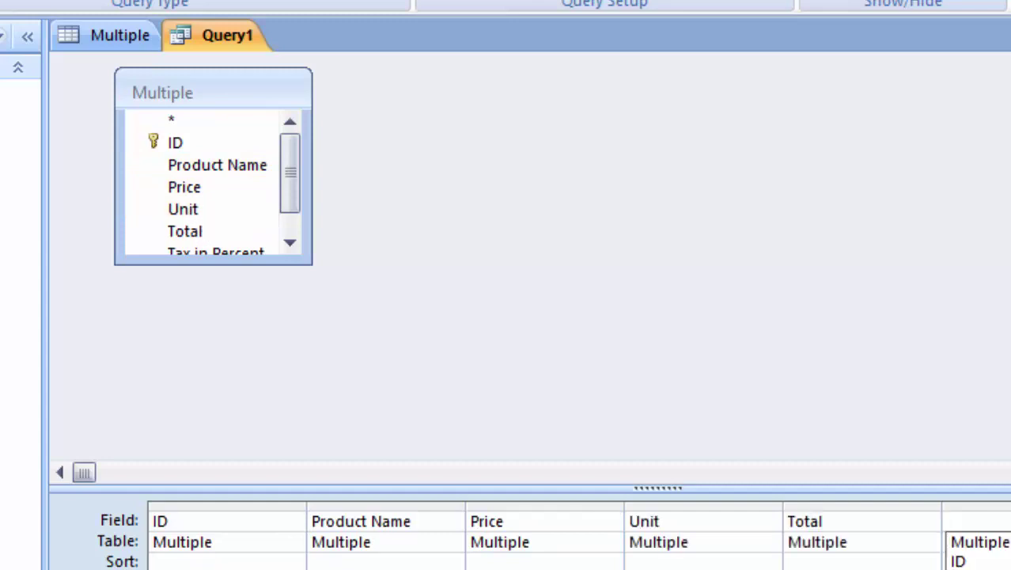
key(Tab)
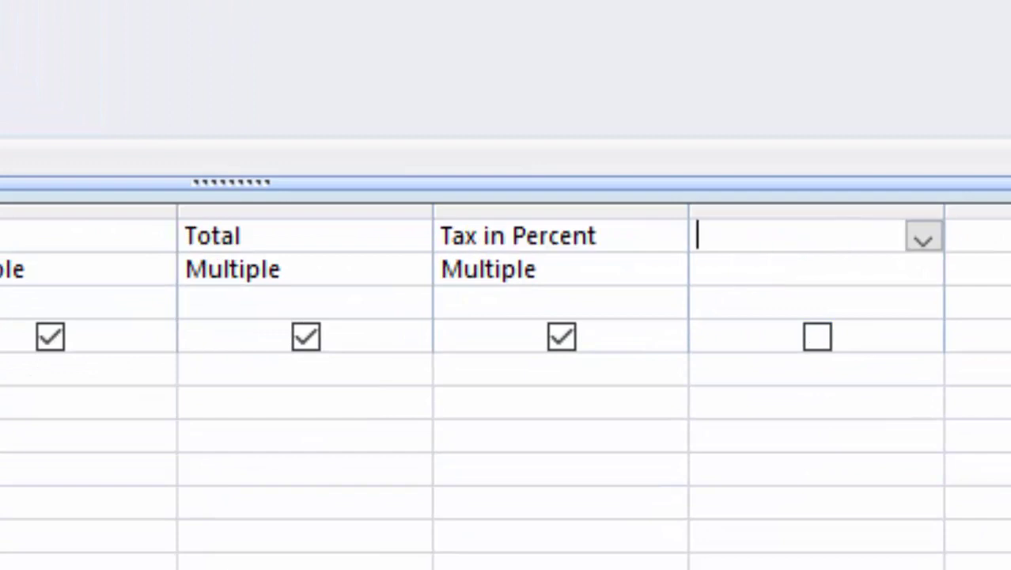
click(923, 267)
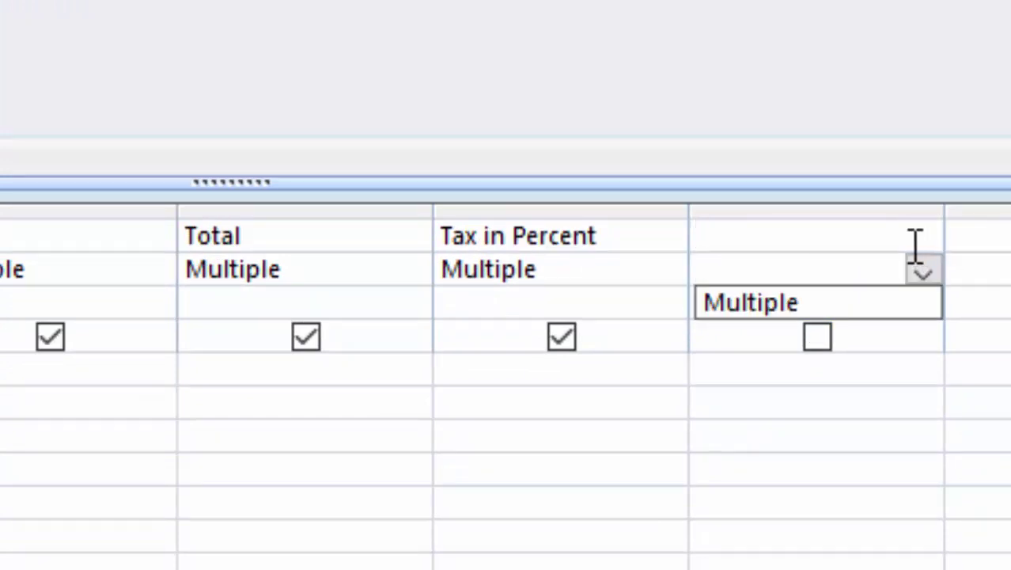
click(915, 239)
click(922, 239)
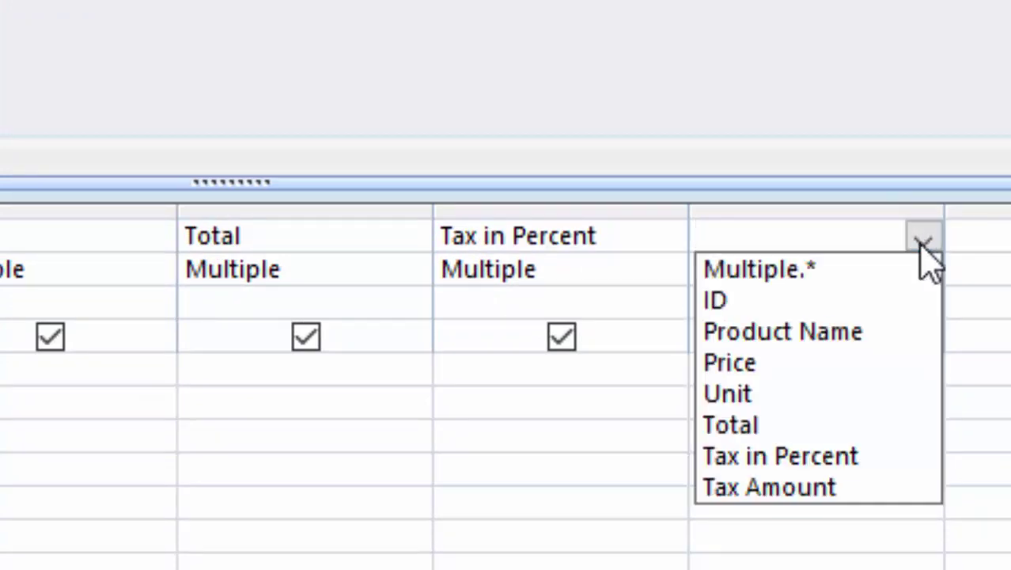
click(846, 486)
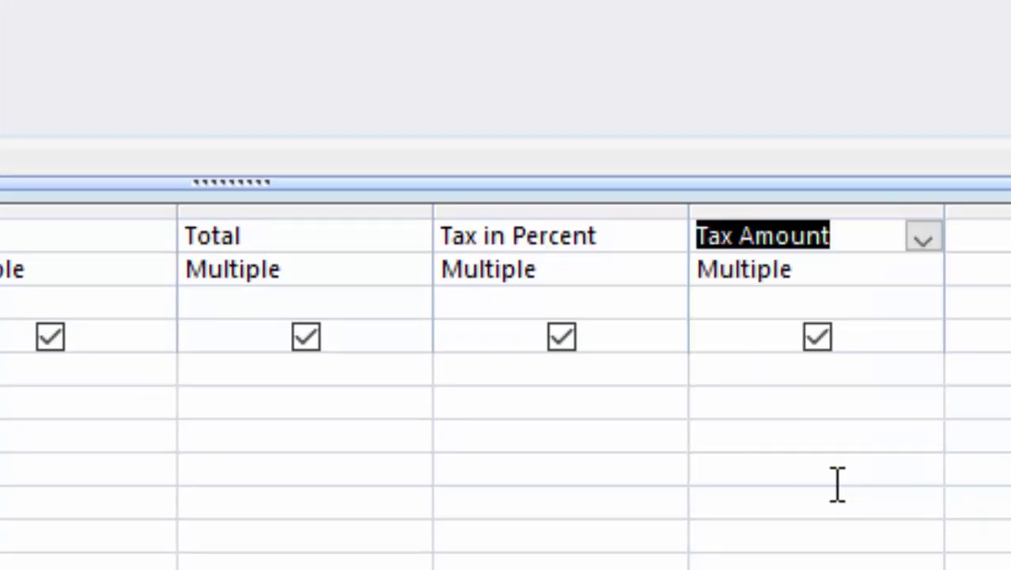
click(319, 240)
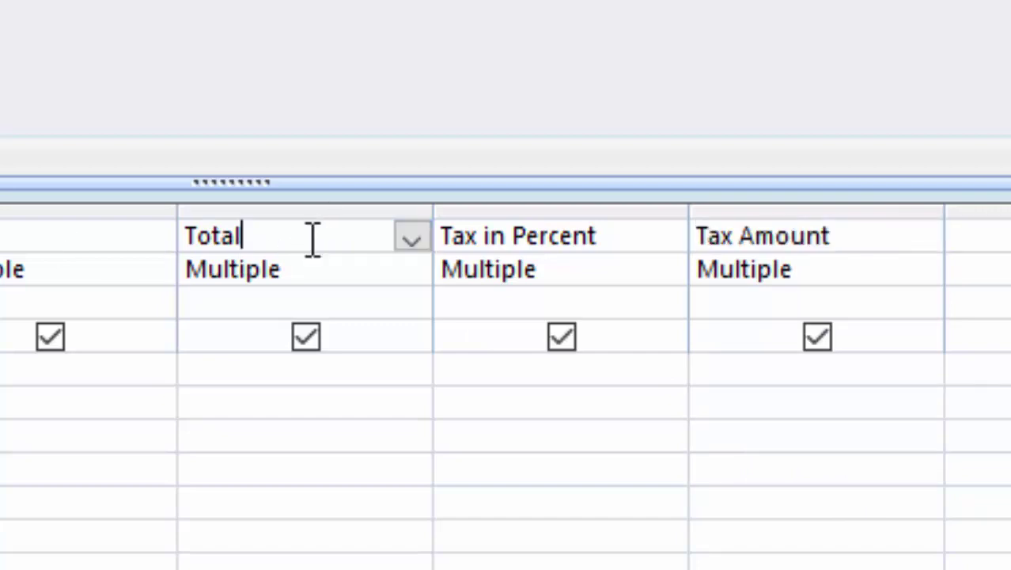
right_click(313, 240)
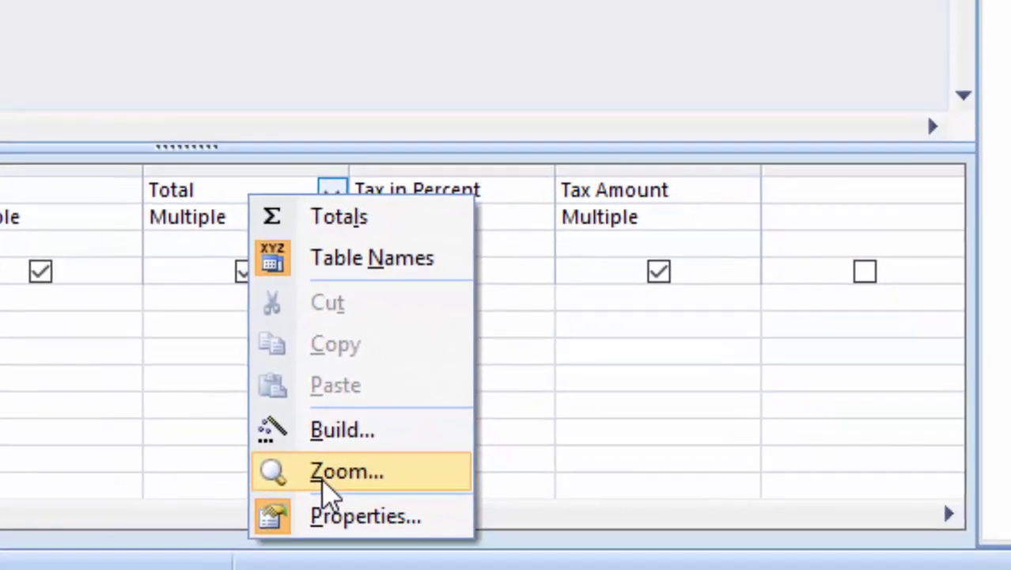
Turn the Total column into the calculated expression Total: [Price]*[Unit] using the Zoom box
click(332, 470)
text(:)
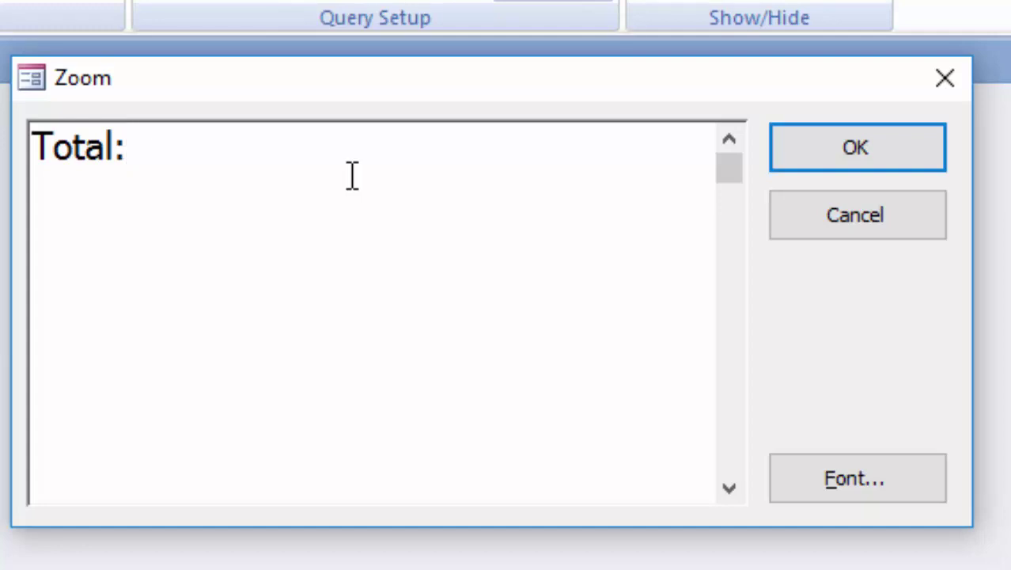
text([)
text(Pr)
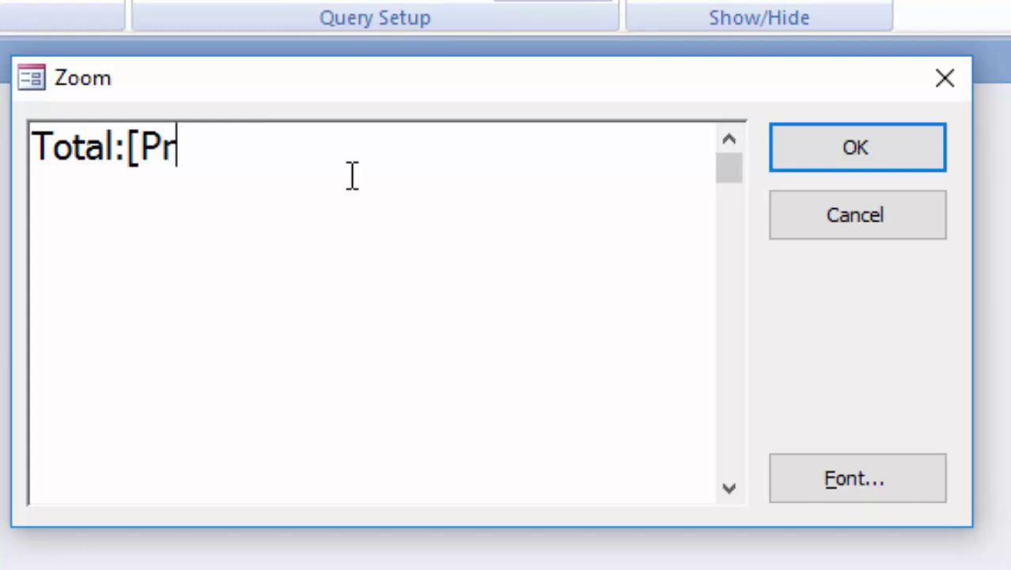
text(ice)
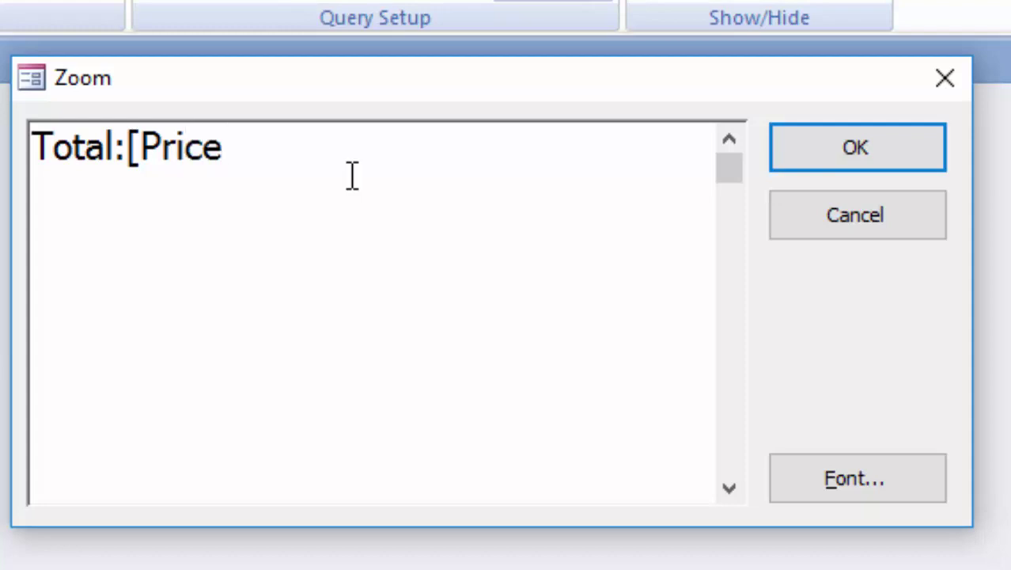
text(]*)
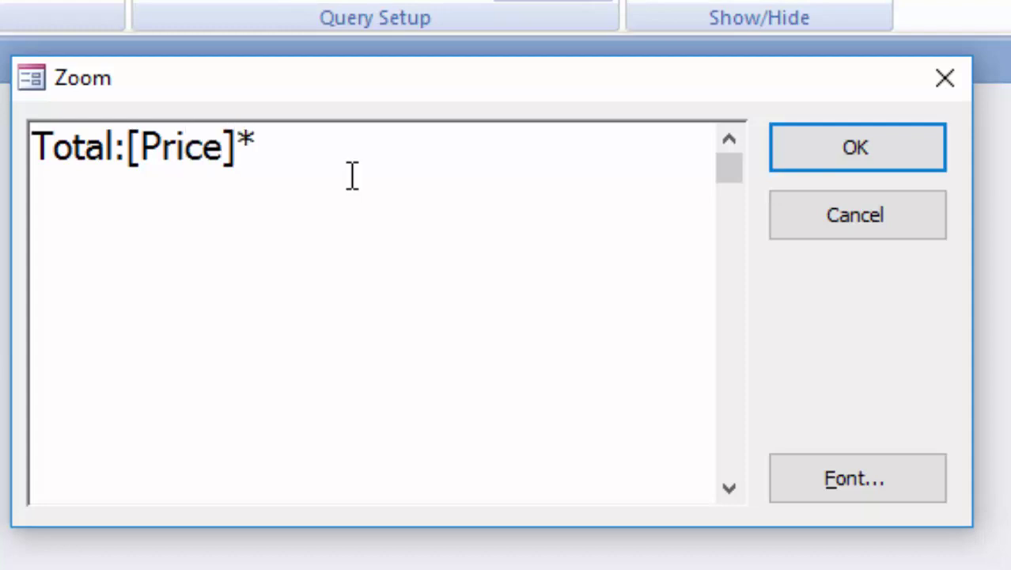
text([Un)
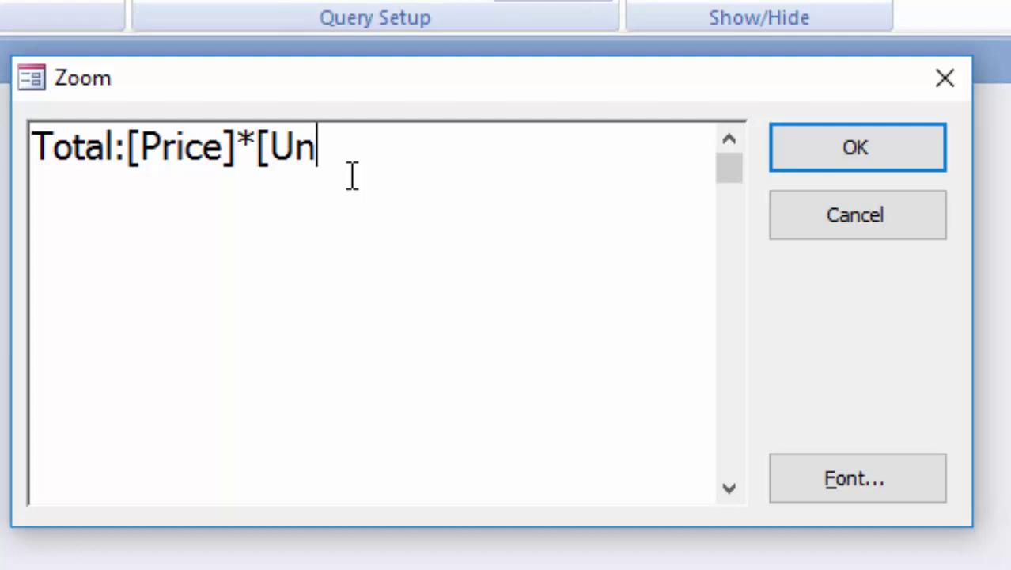
text(it])
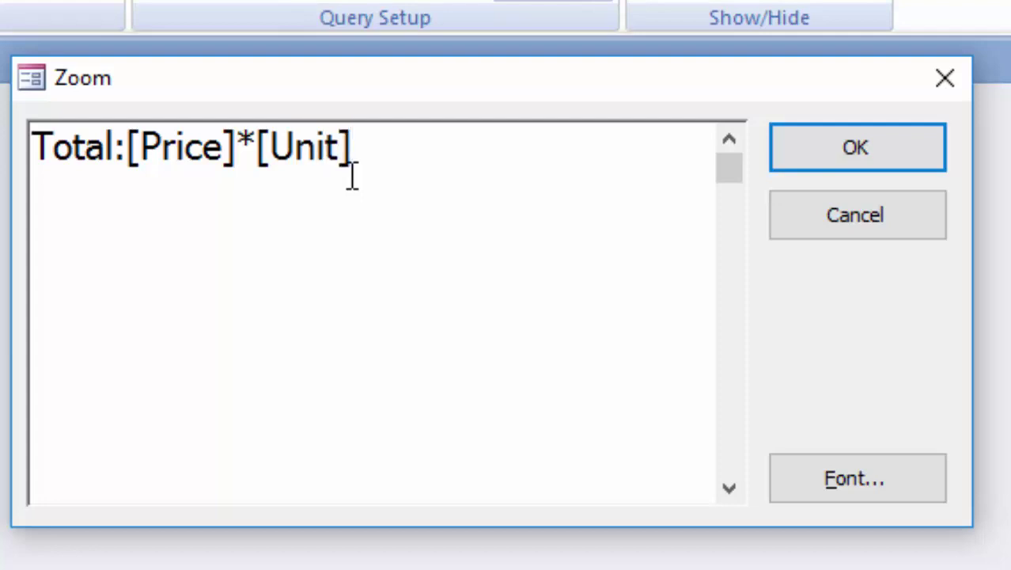
click(848, 155)
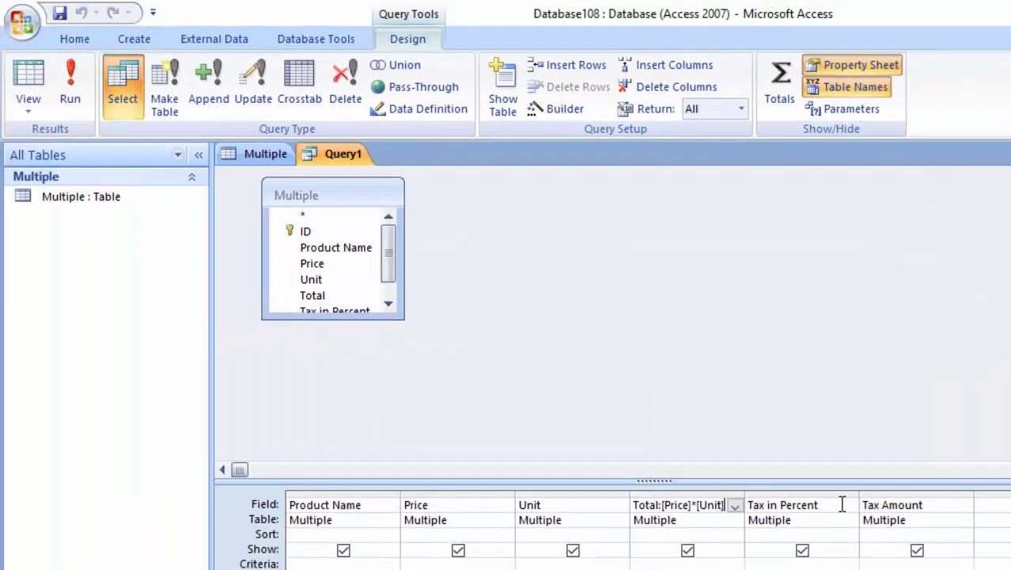
double_click(843, 504)
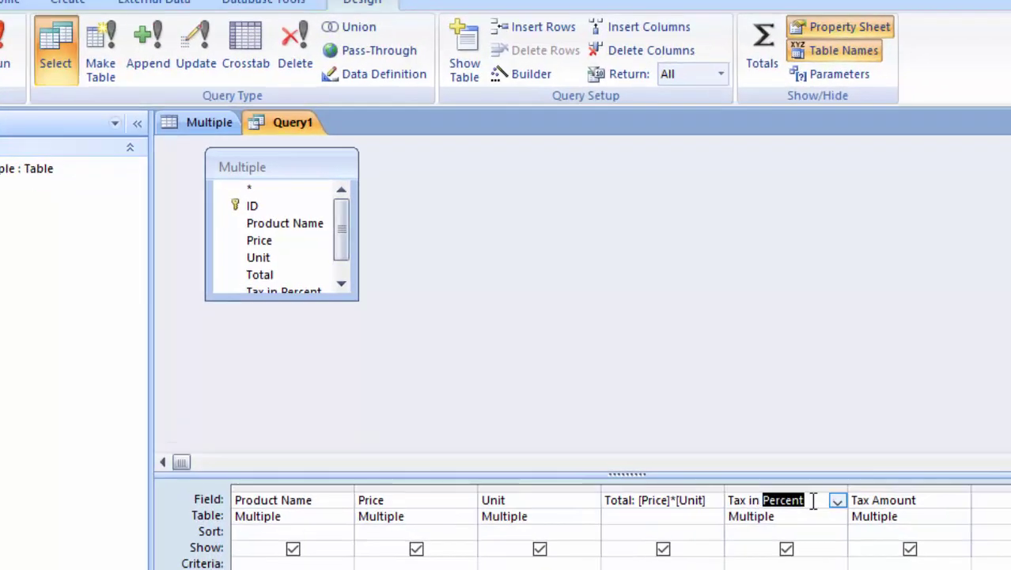
In the Zoom box, define the Tax Amount column as Tax Amount:[Total]*[Tax in Percent]*100/100
click(822, 506)
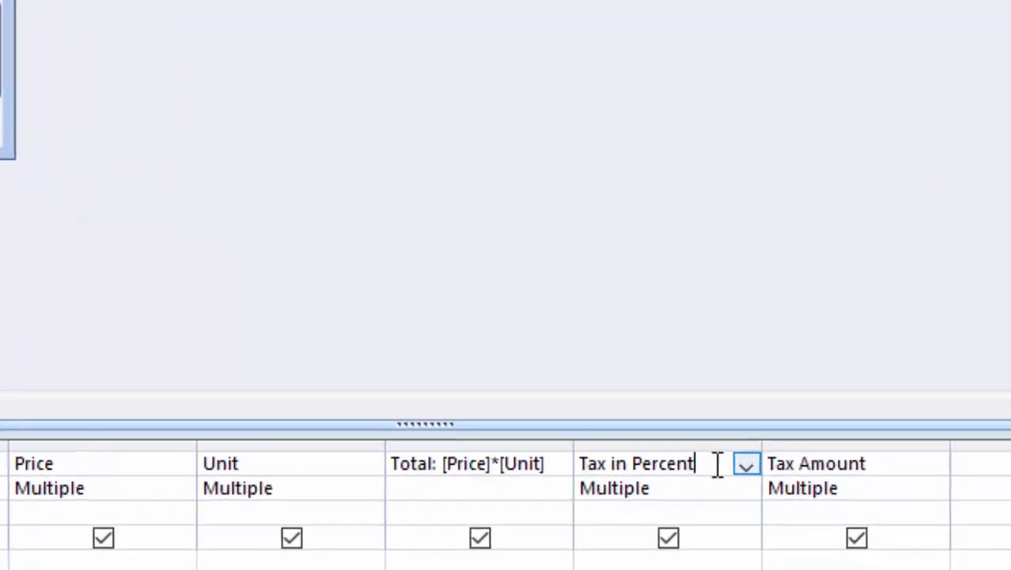
click(872, 434)
right_click(872, 434)
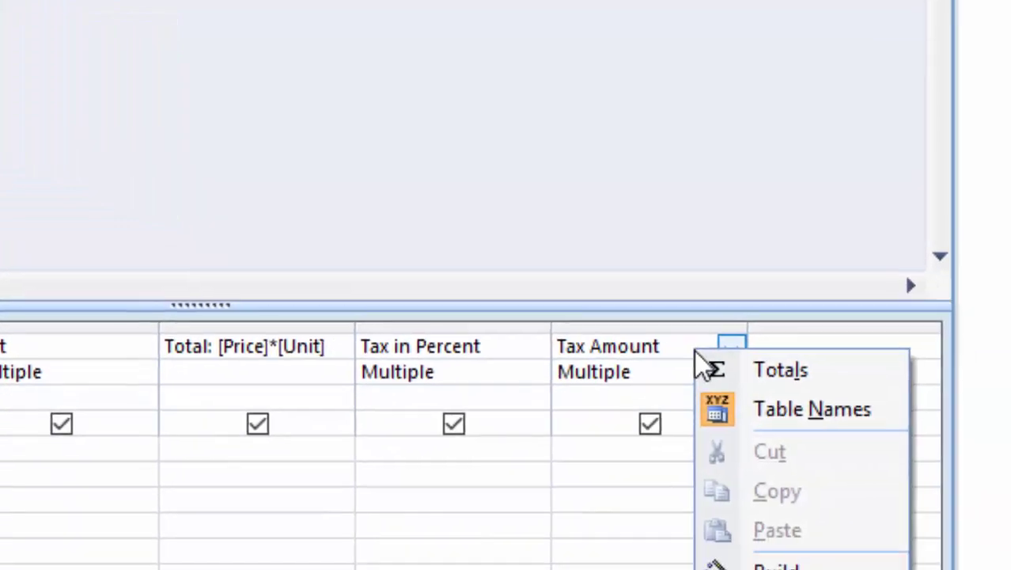
click(687, 537)
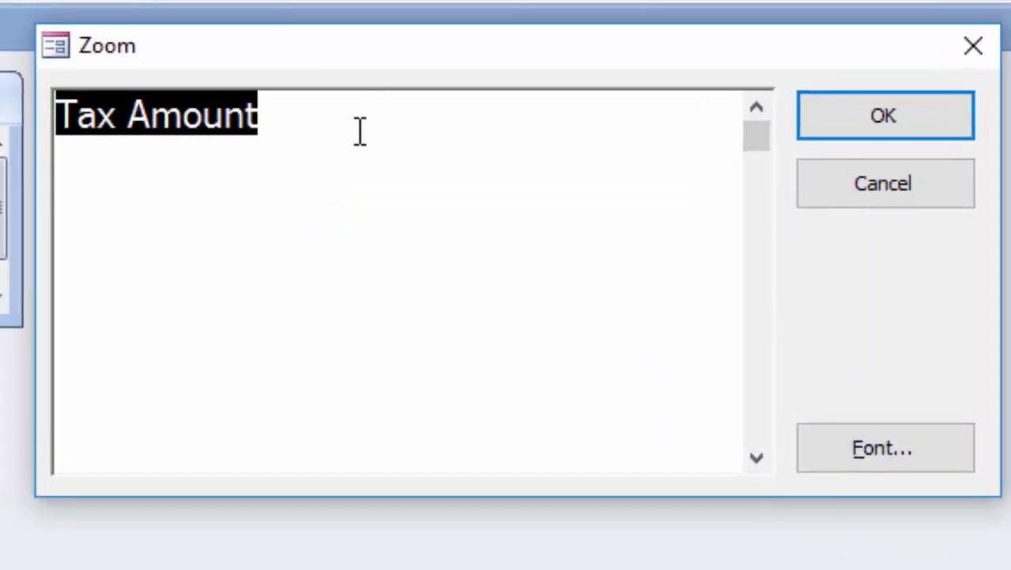
click(381, 133)
text(:)
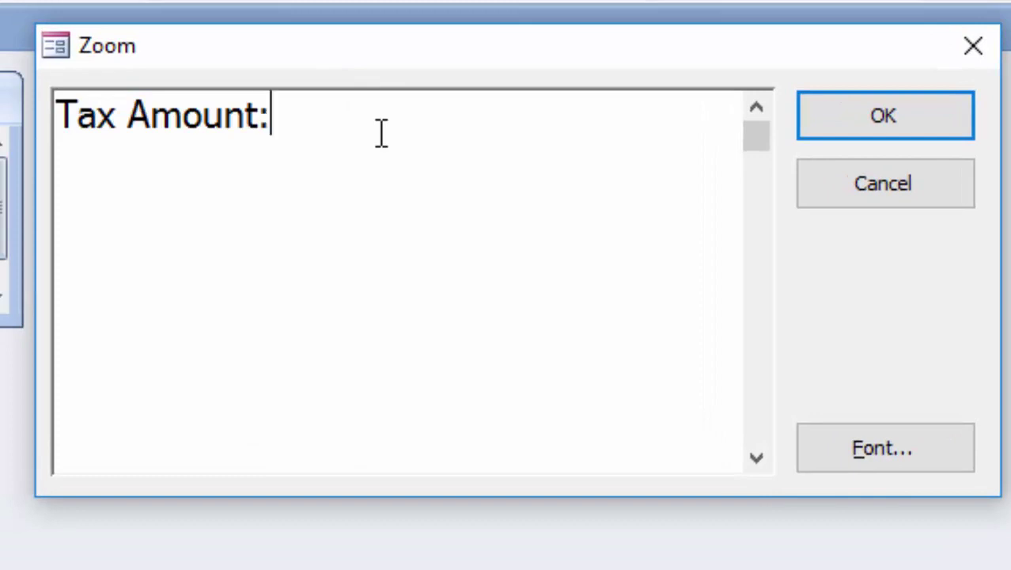
text([)
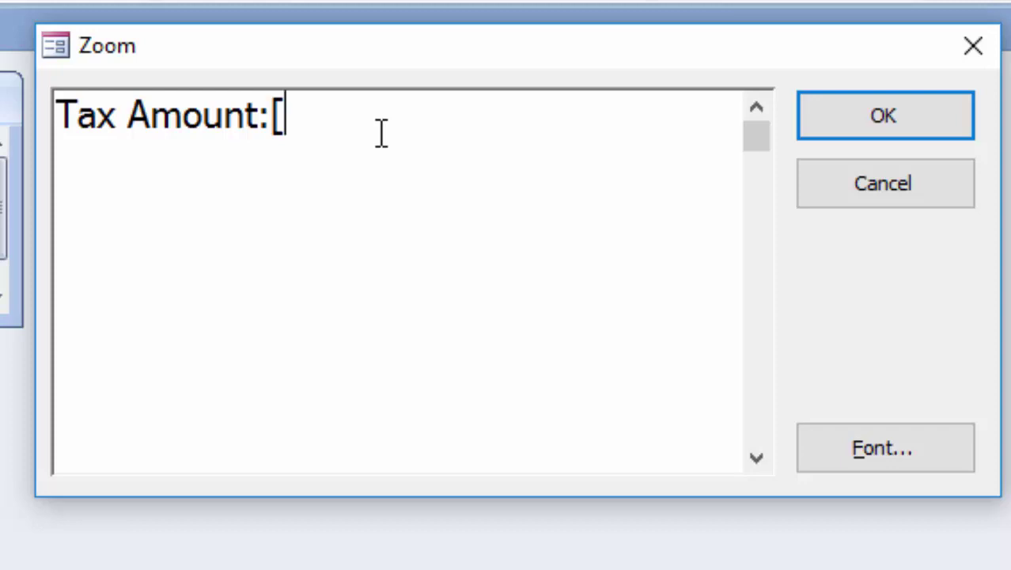
text(Tota)
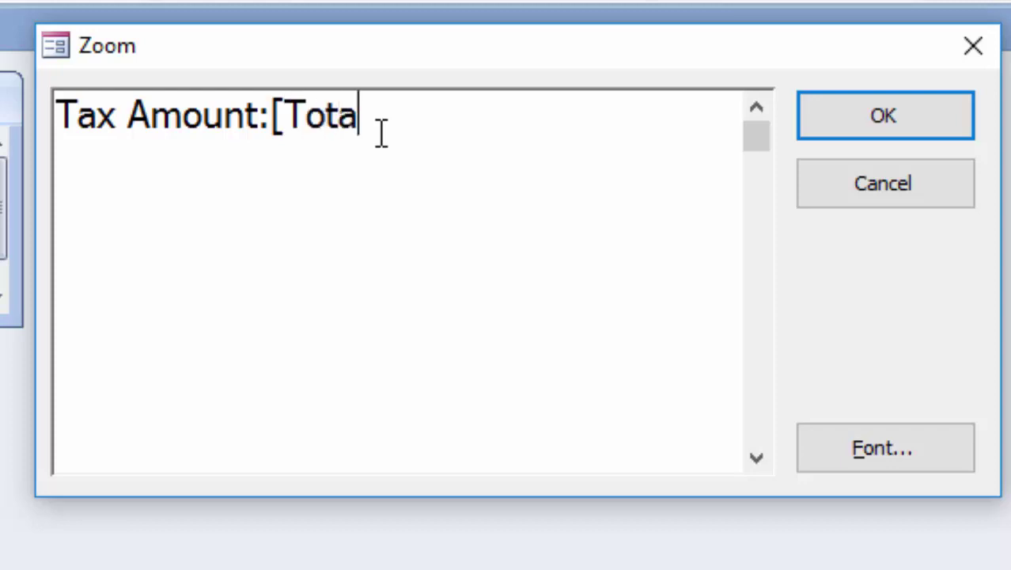
text(l])
text(*)
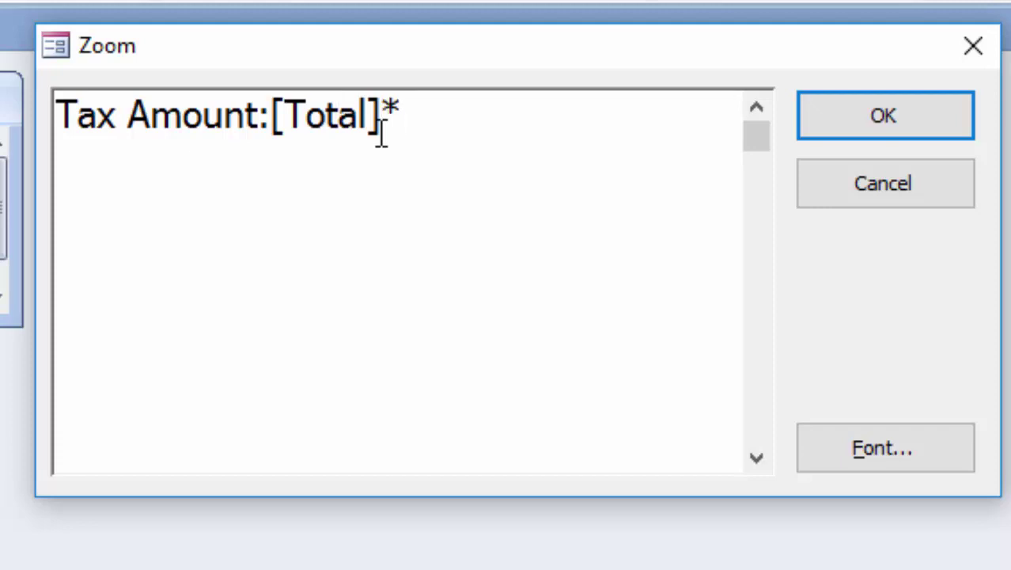
text([)
text(Tax )
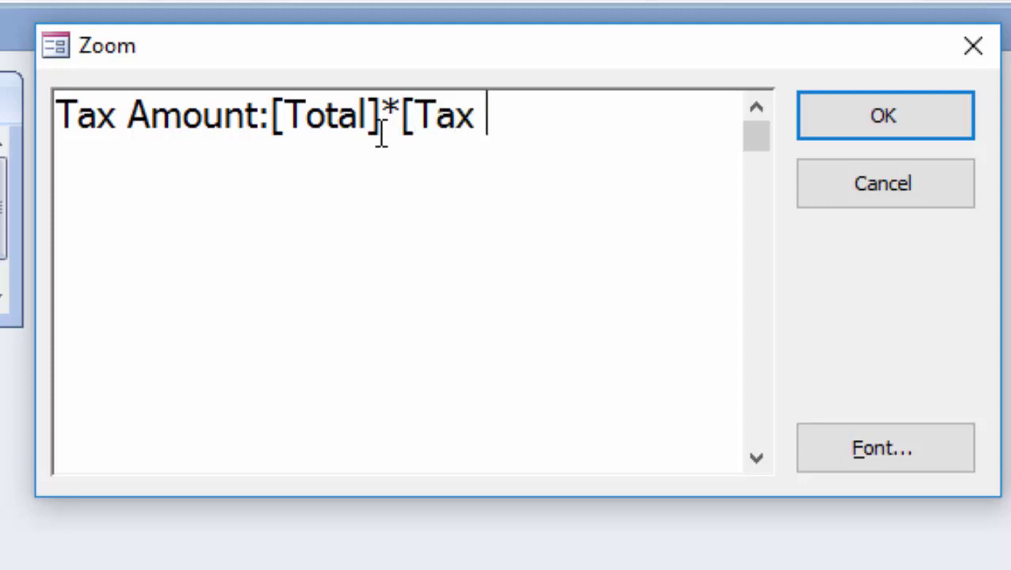
text(in Per)
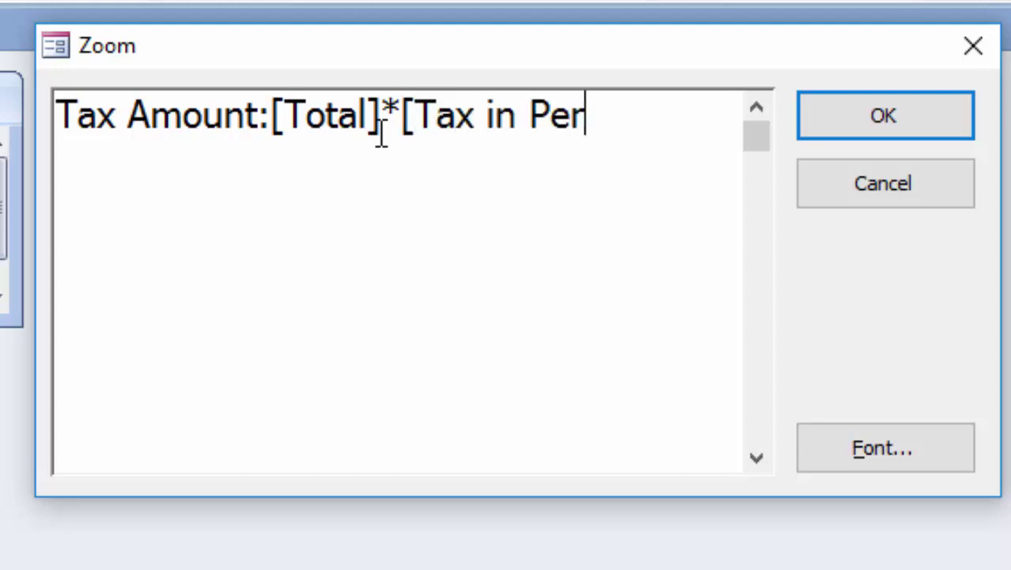
text(cent)
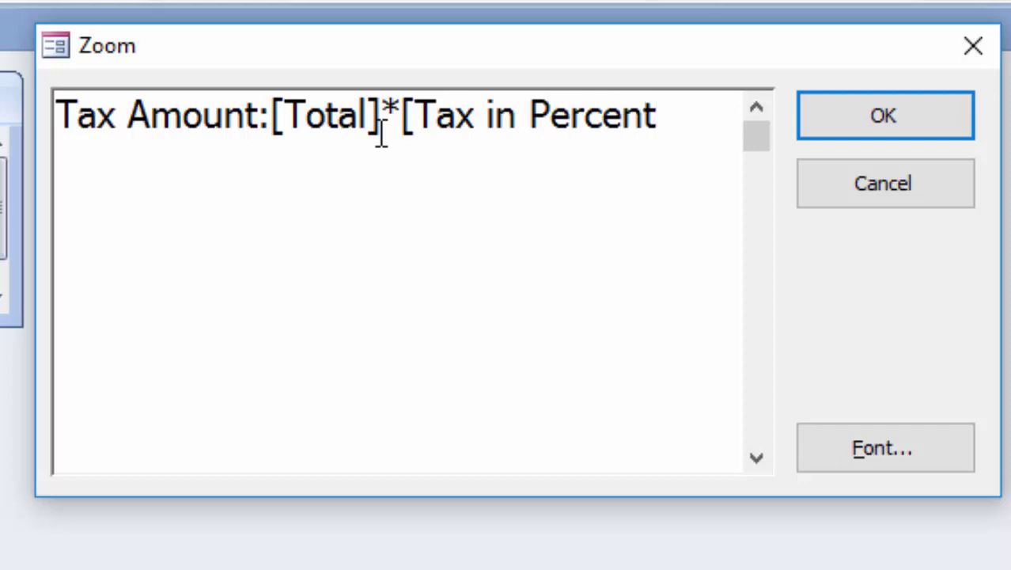
text(])
text(*100)
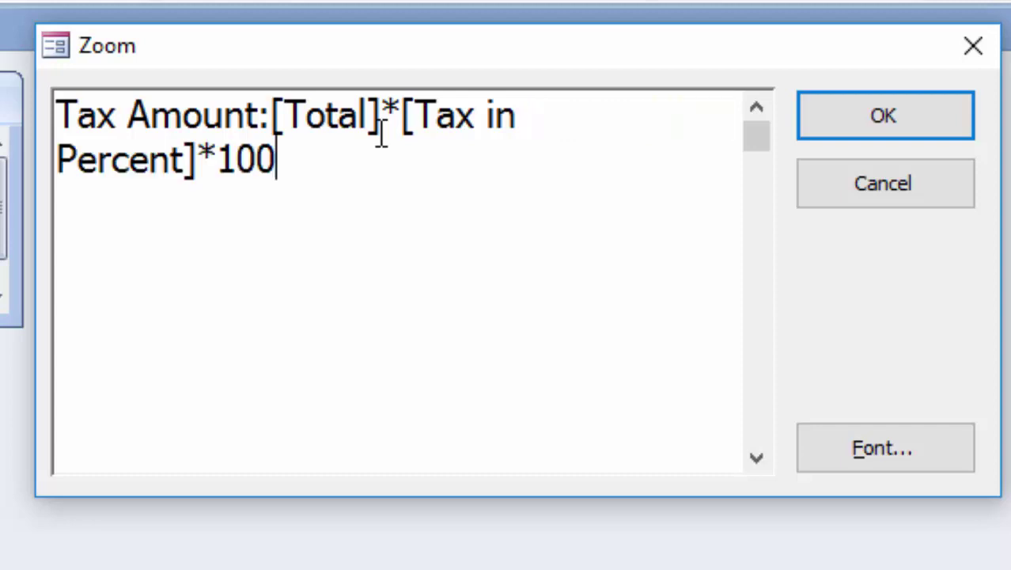
text(/1)
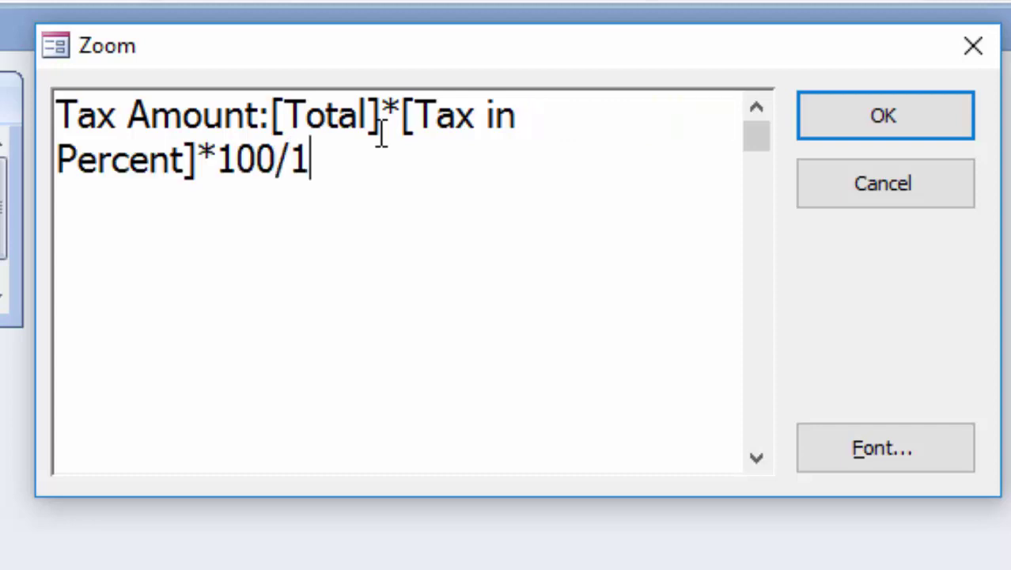
text(00)
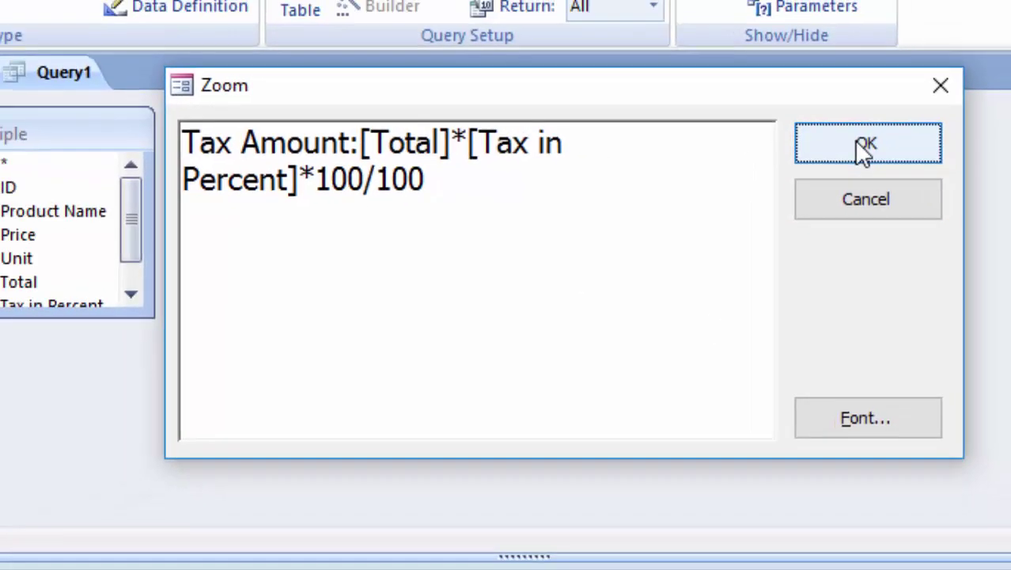
click(864, 149)
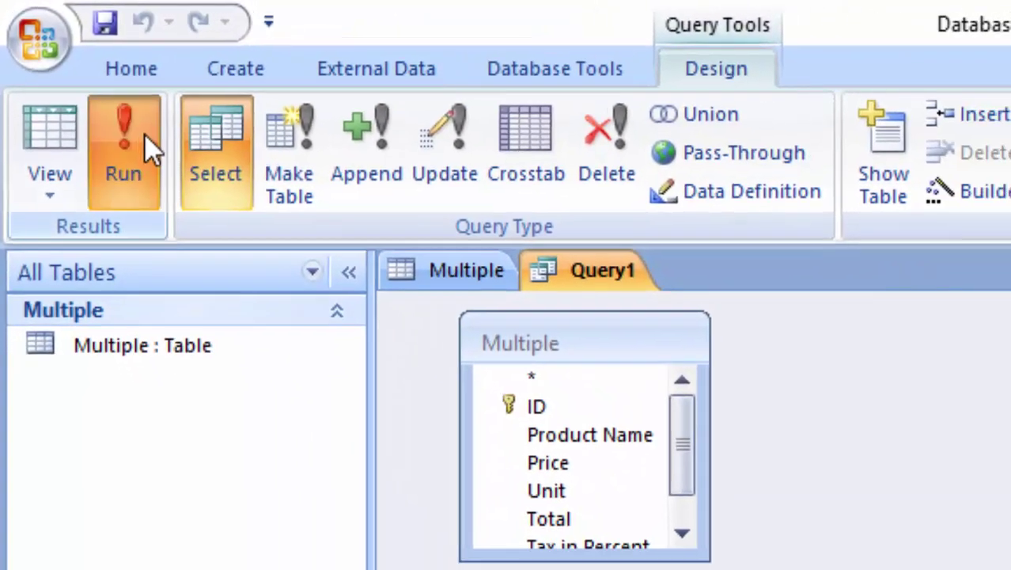
Run Query1, widen the Product Name column, and enter Mouse as the first product
click(145, 139)
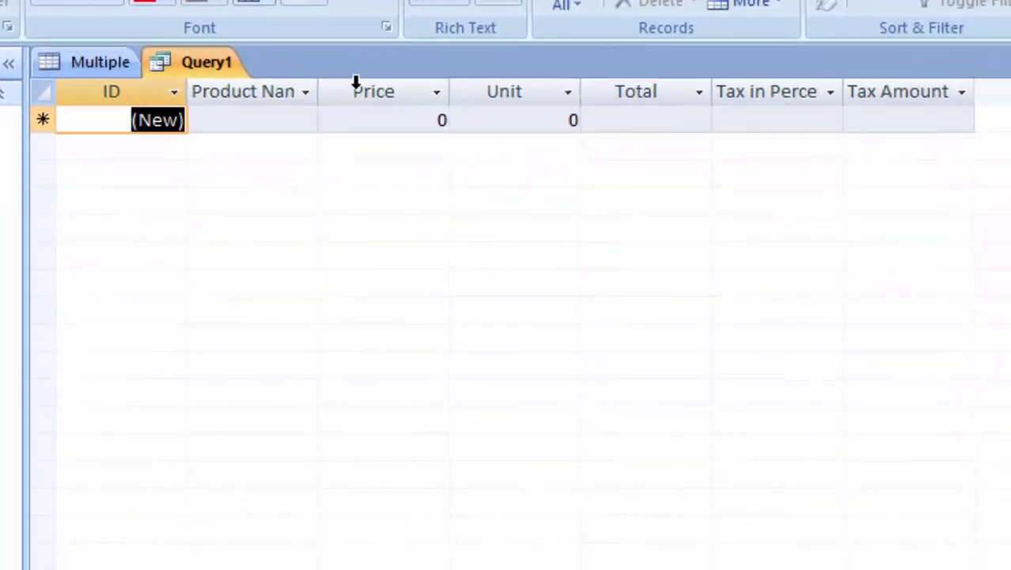
double_click(319, 87)
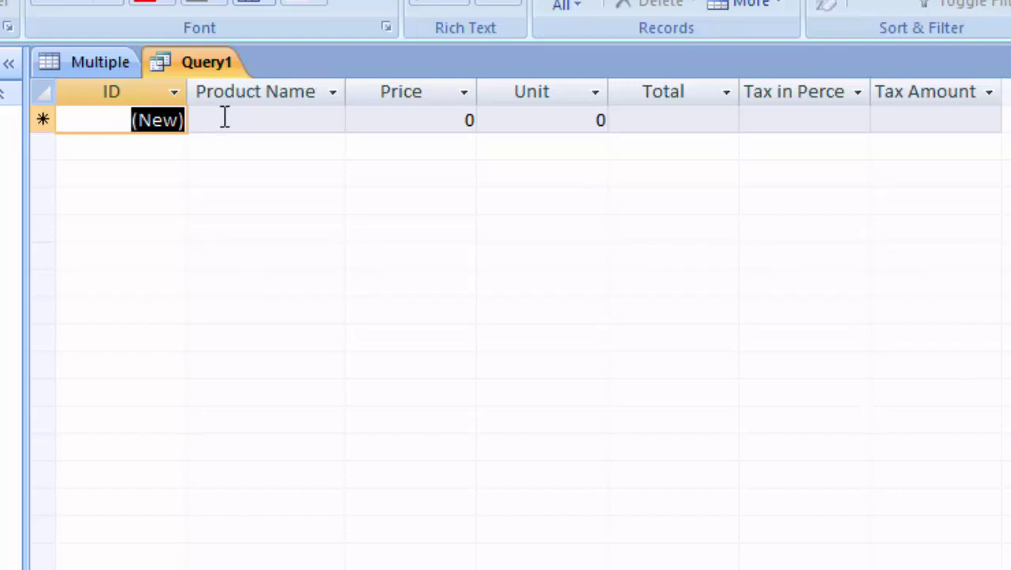
click(271, 123)
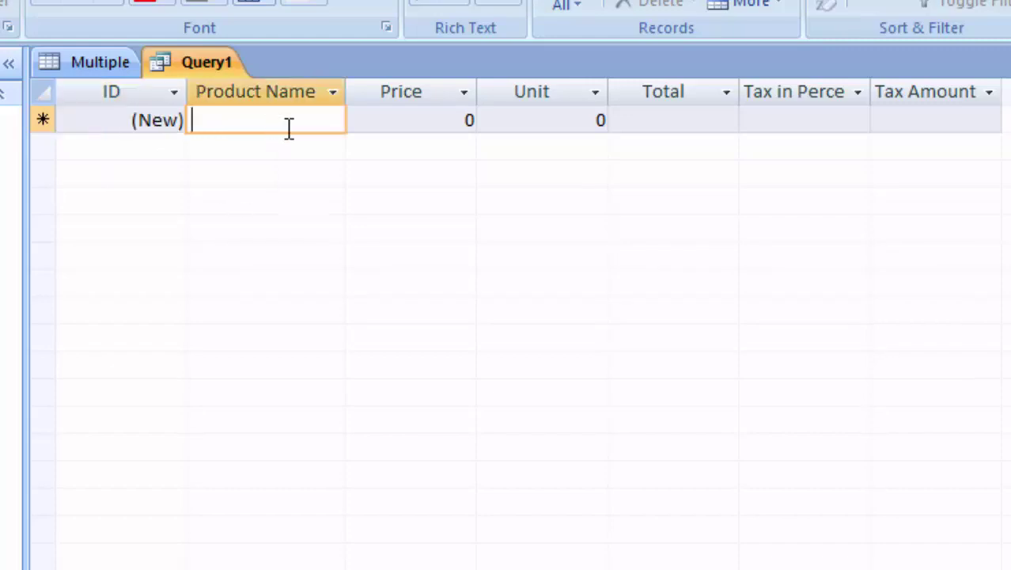
text(Mo)
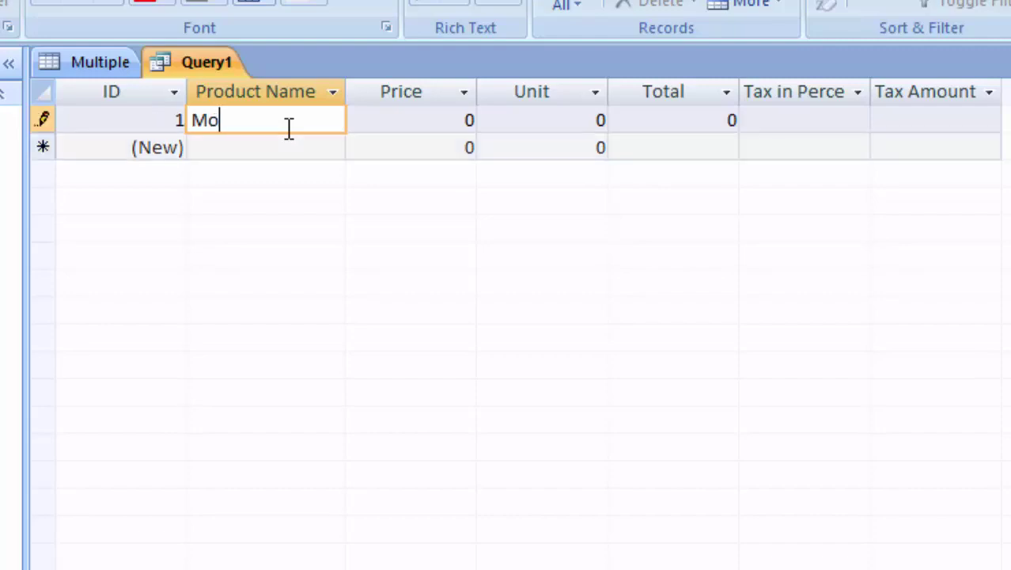
text(use)
key(Tab)
Give Mouse price 250, 6 units and 6% tax, yielding Total 1500 and Tax Amount 90
text(2)
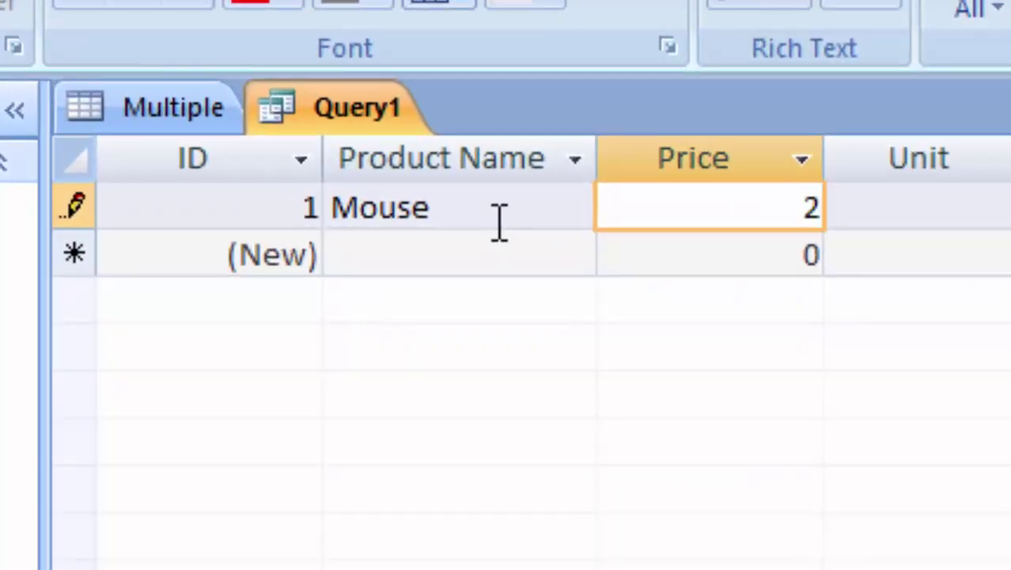
text(50)
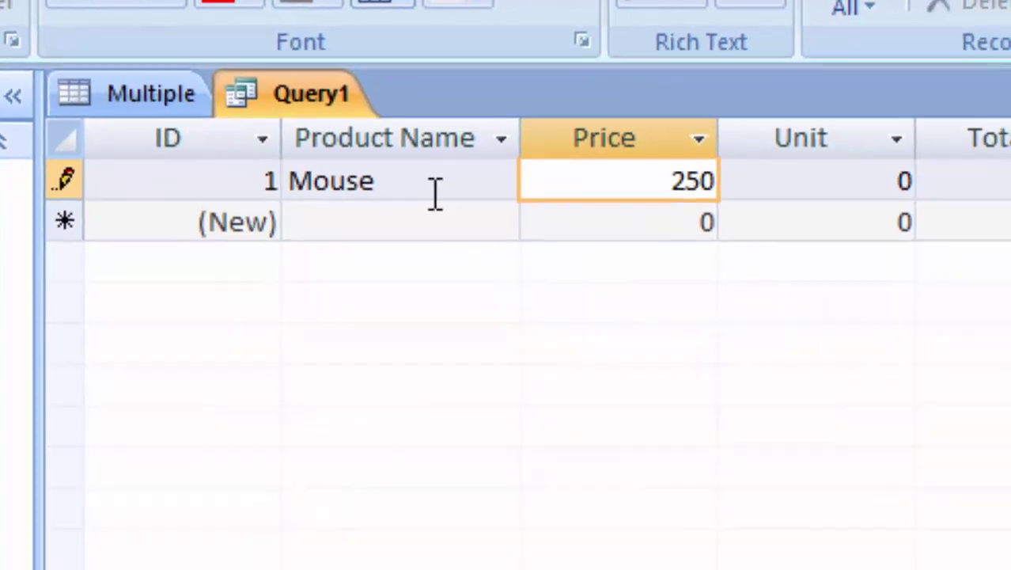
key(Tab)
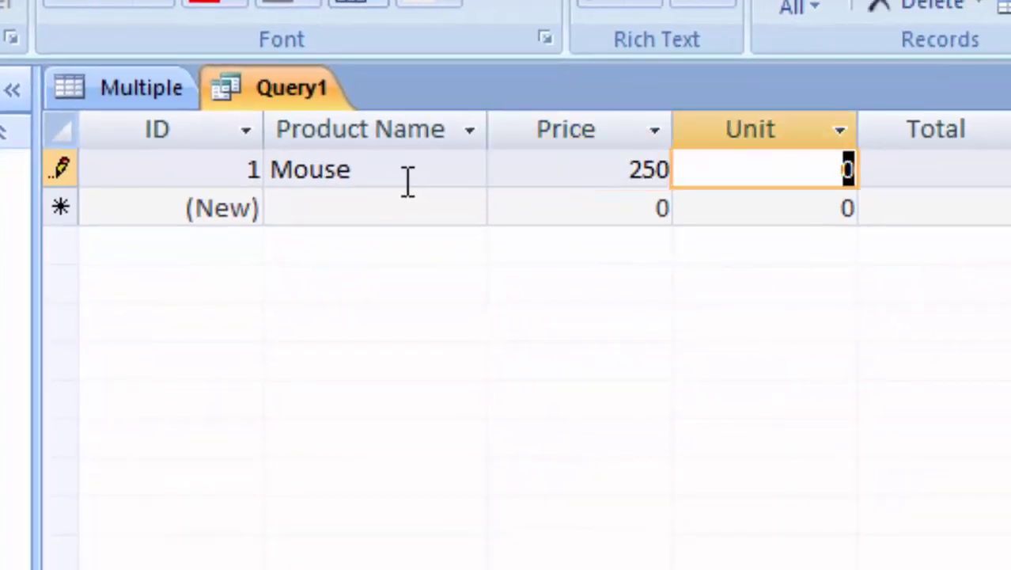
text(6)
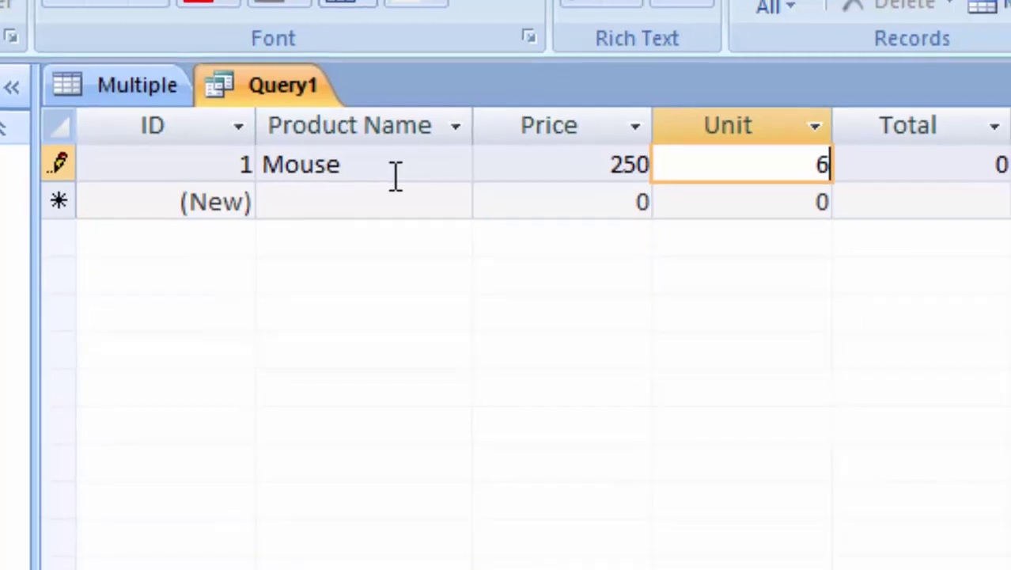
key(Tab)
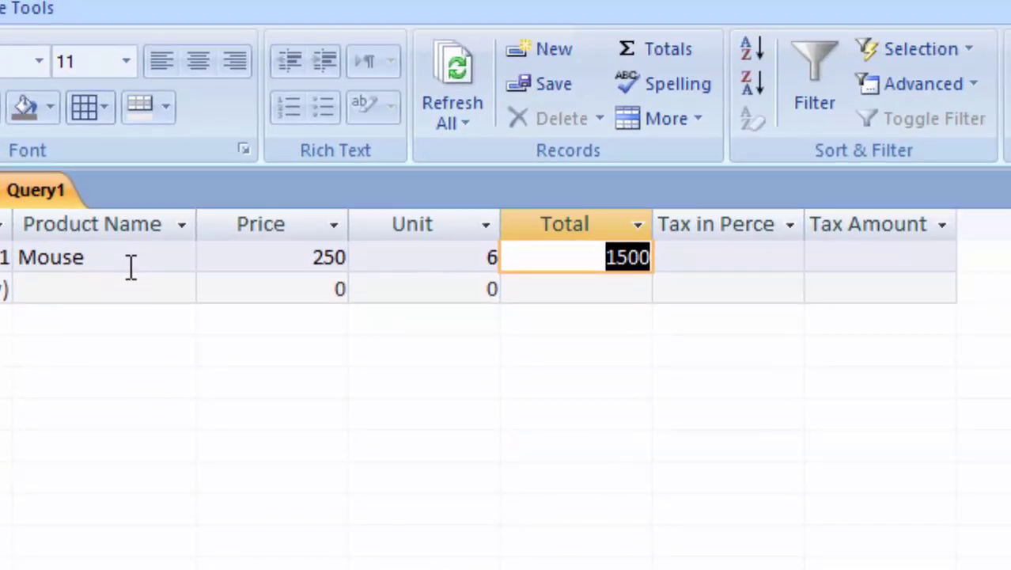
key(Tab)
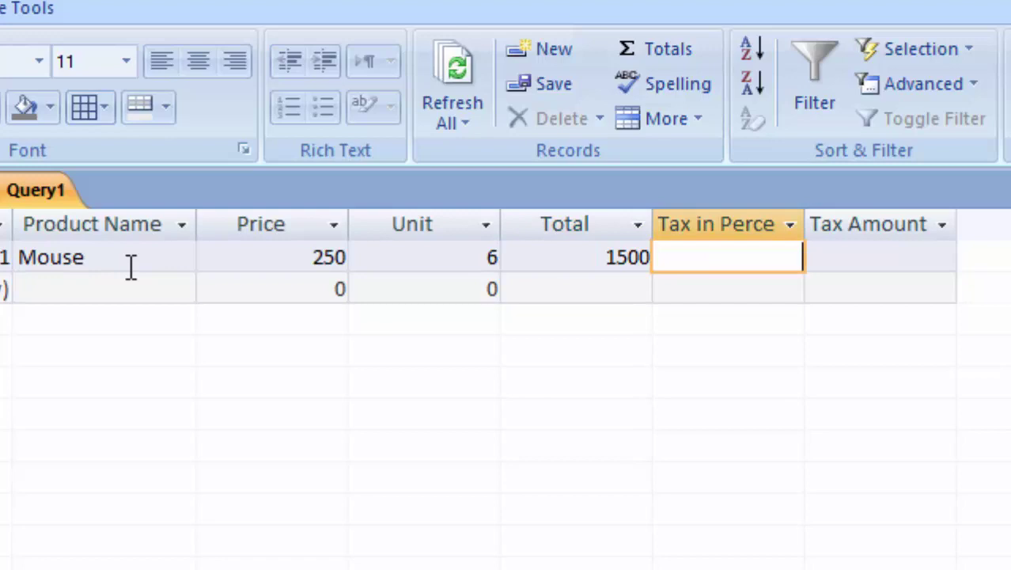
text(6)
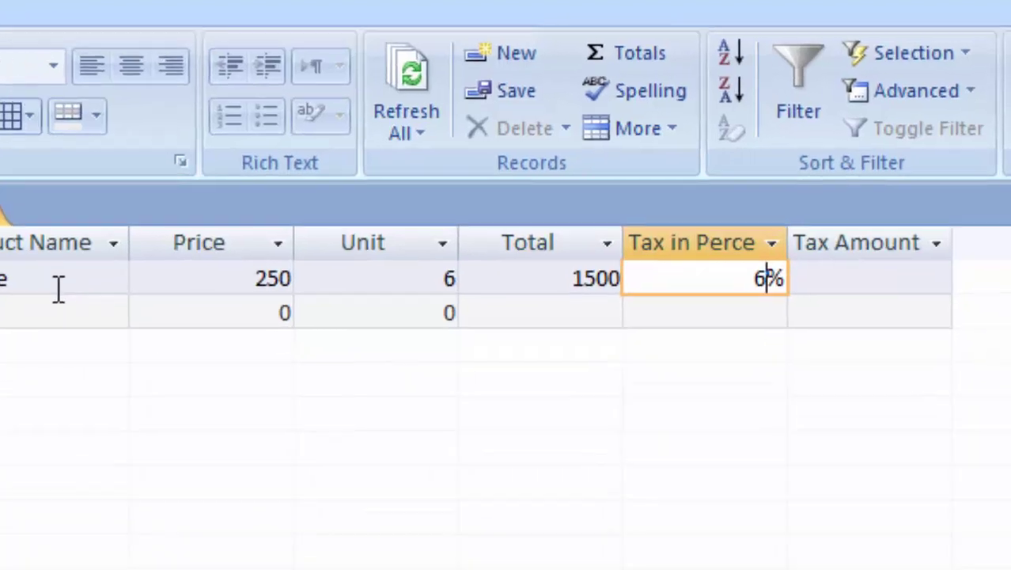
key(Tab)
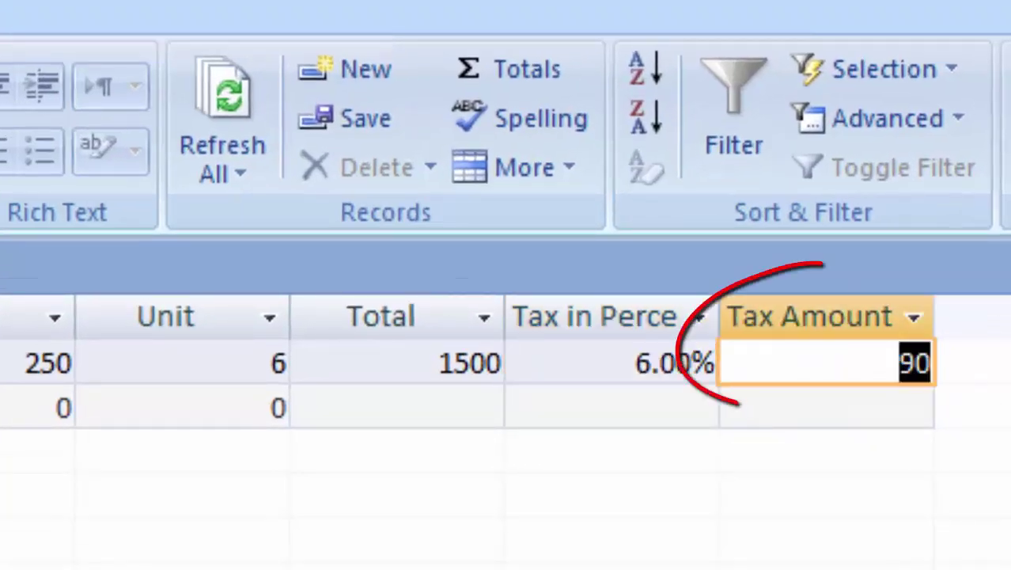
click(823, 366)
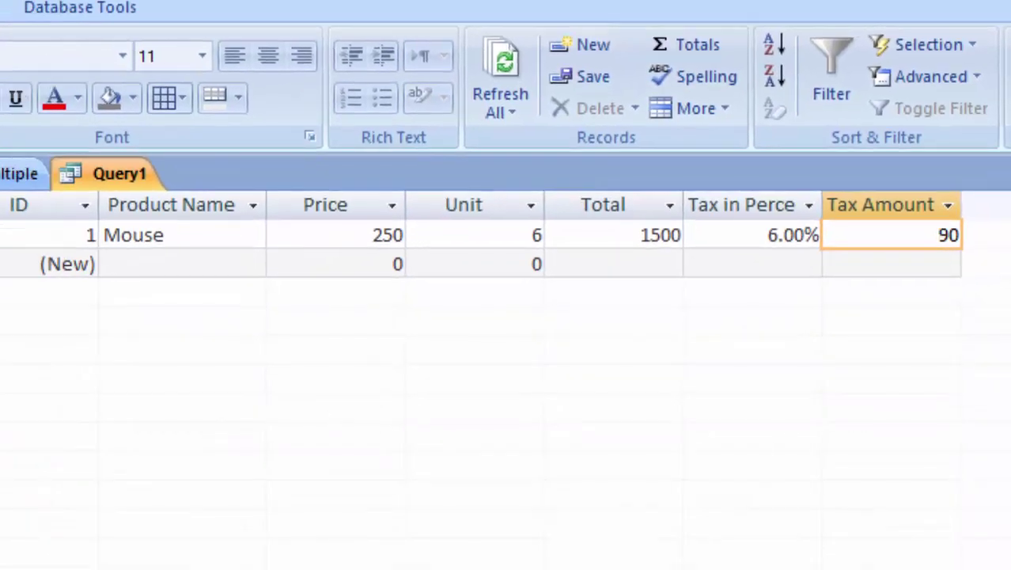
click(124, 264)
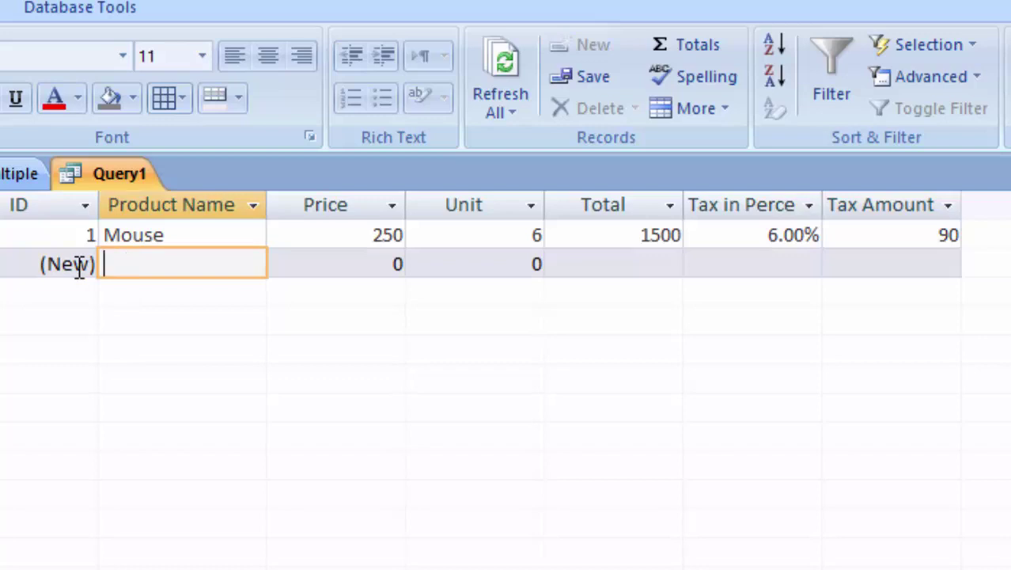
Enter a second product named Mother Board priced at 3900
text(Mot)
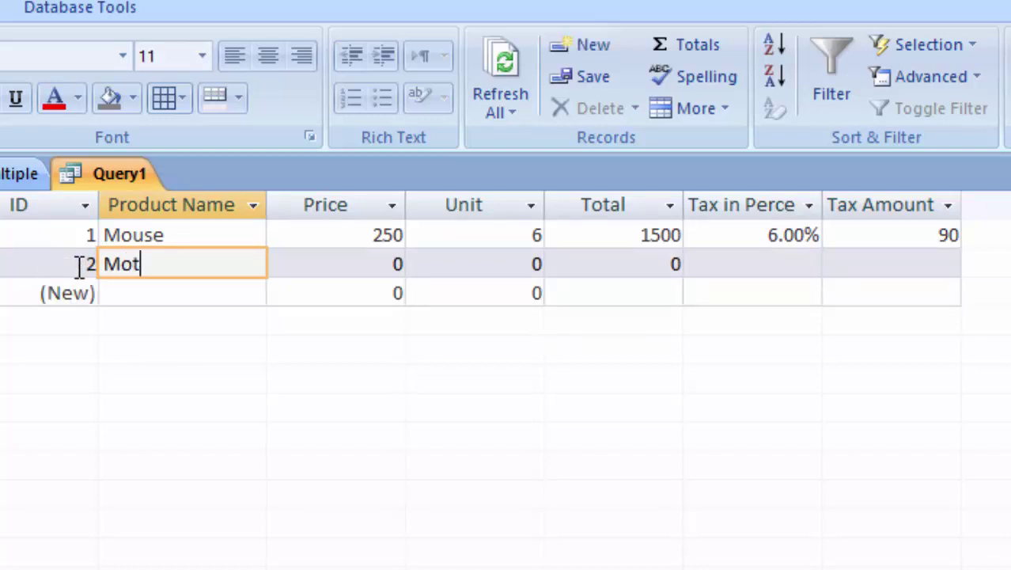
text(her )
text(Boo)
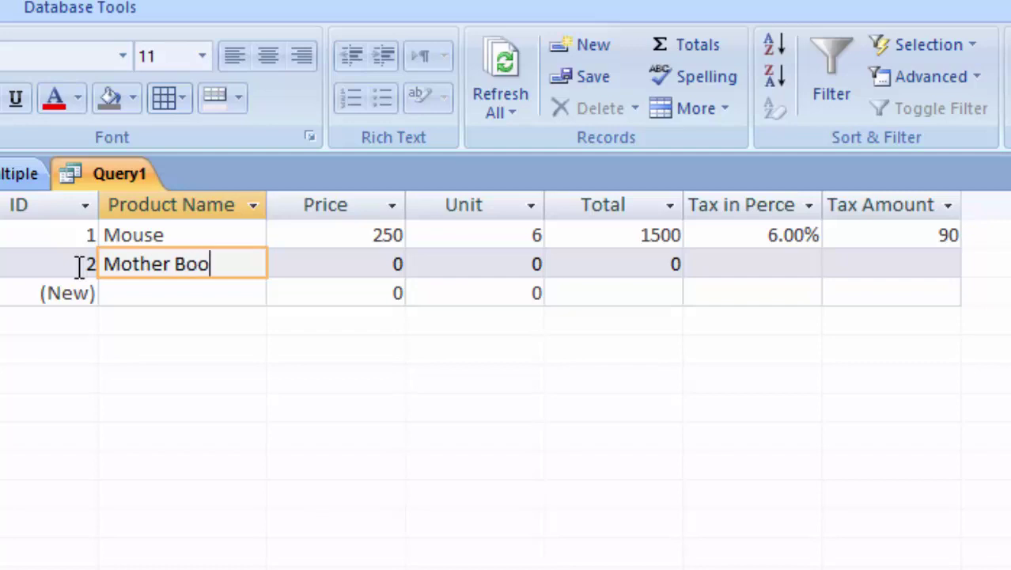
key(BackSpace)
text(r)
text(d)
key(Tab)
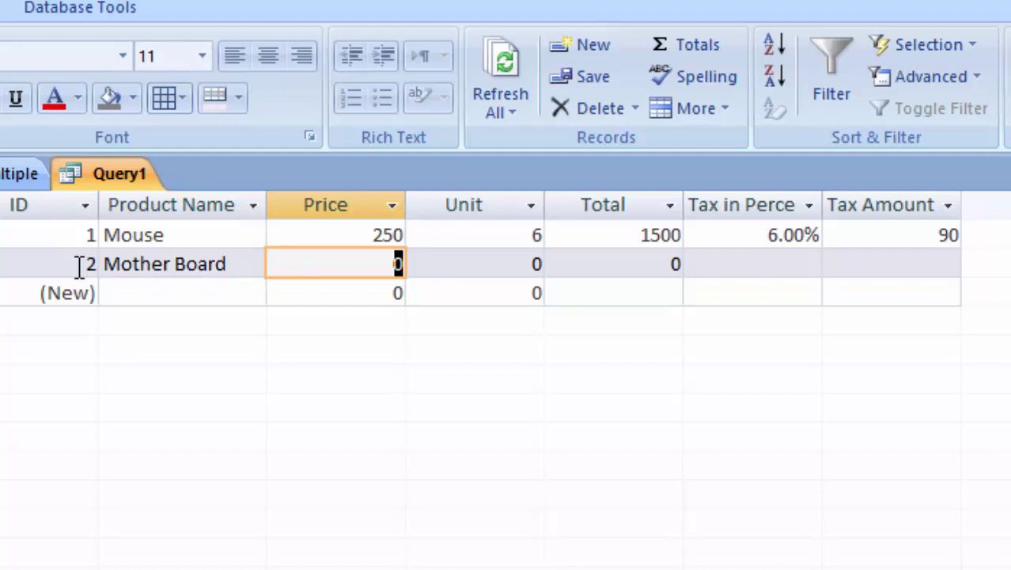
text(3)
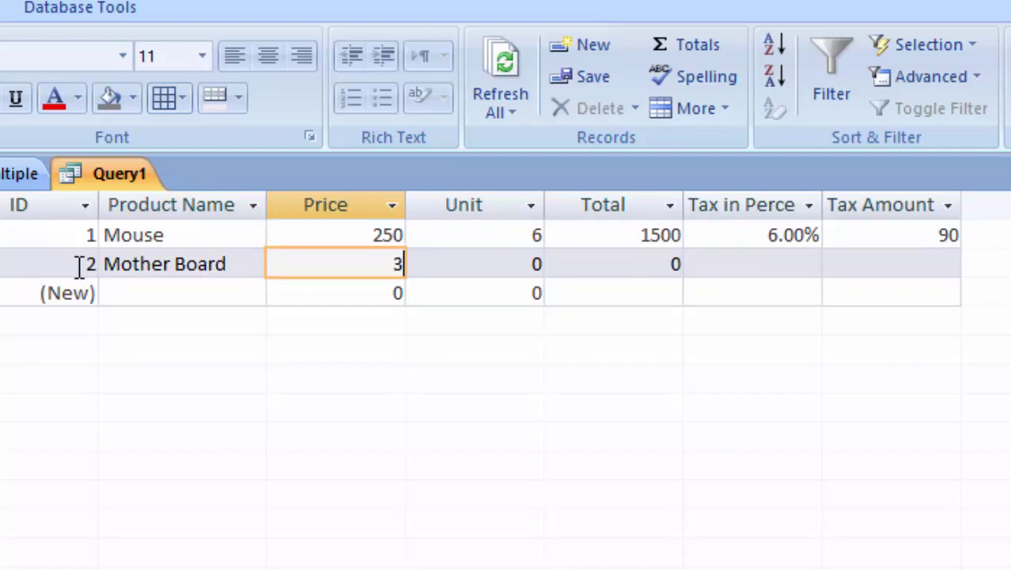
text(90)
text(0)
key(Tab)
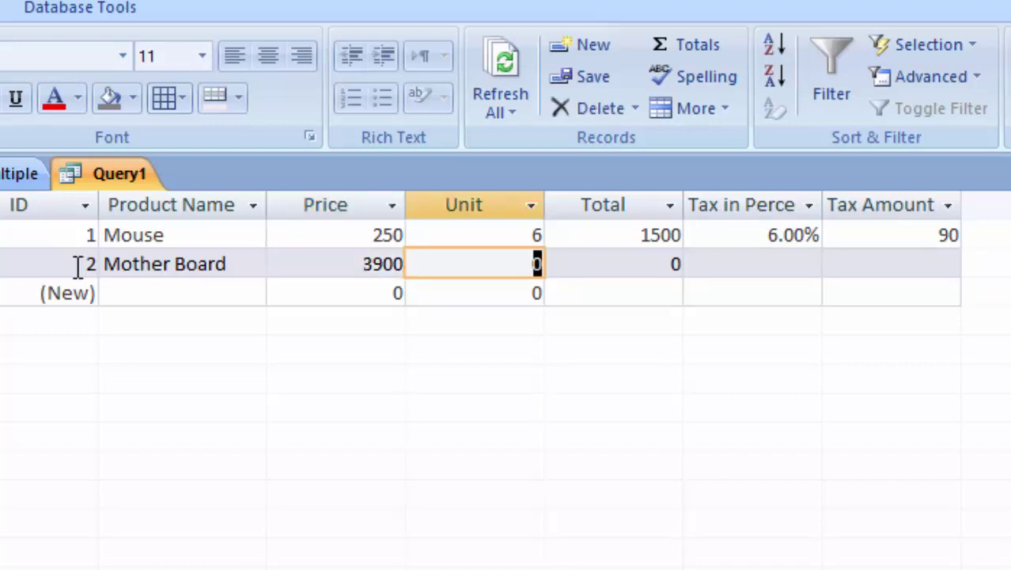
Give Mother Board 7 units and 6.5% tax, giving Total 27300 and Tax Amount 1774.5
text(7)
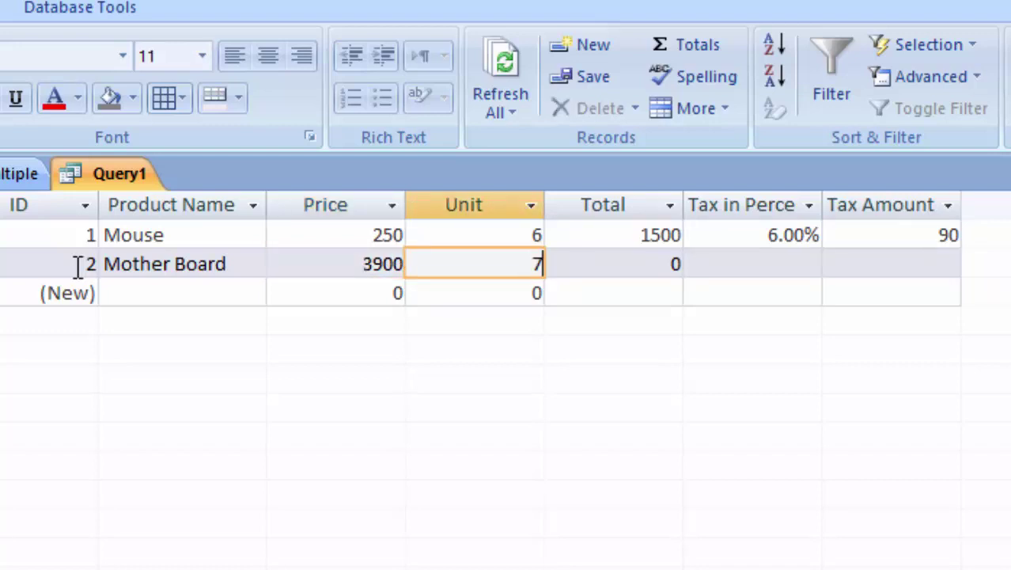
key(Tab)
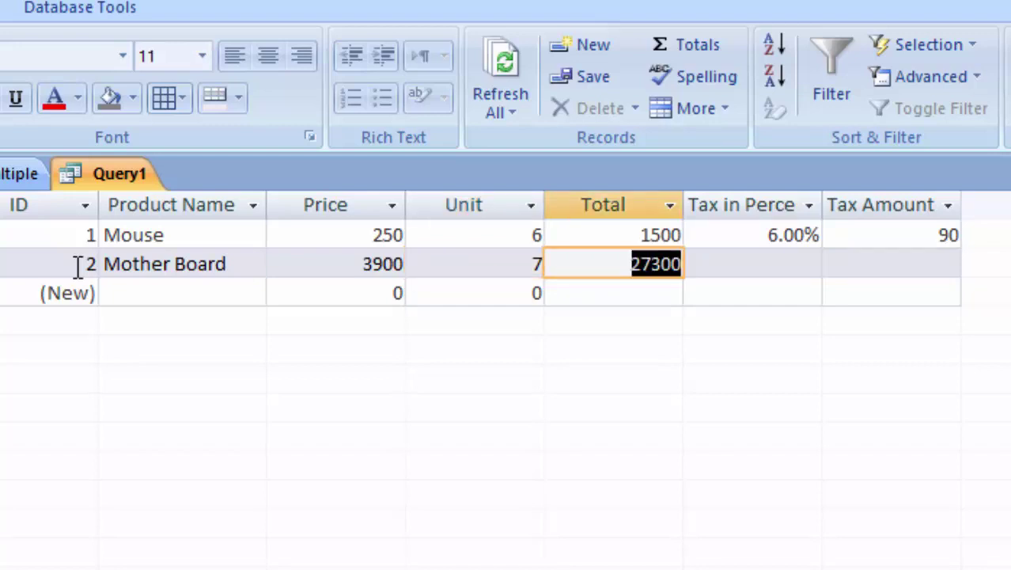
key(Tab)
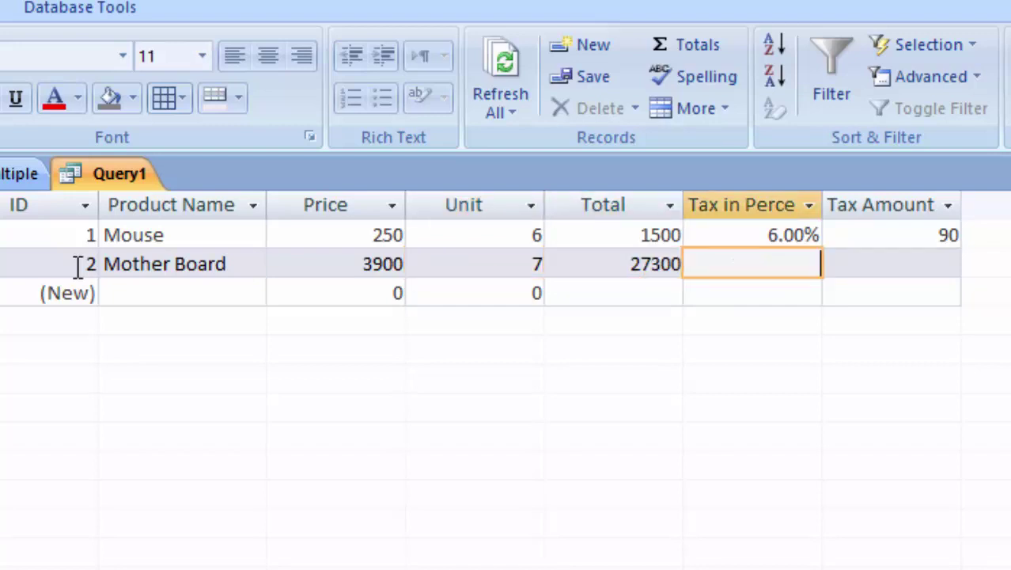
text(6)
text(.5)
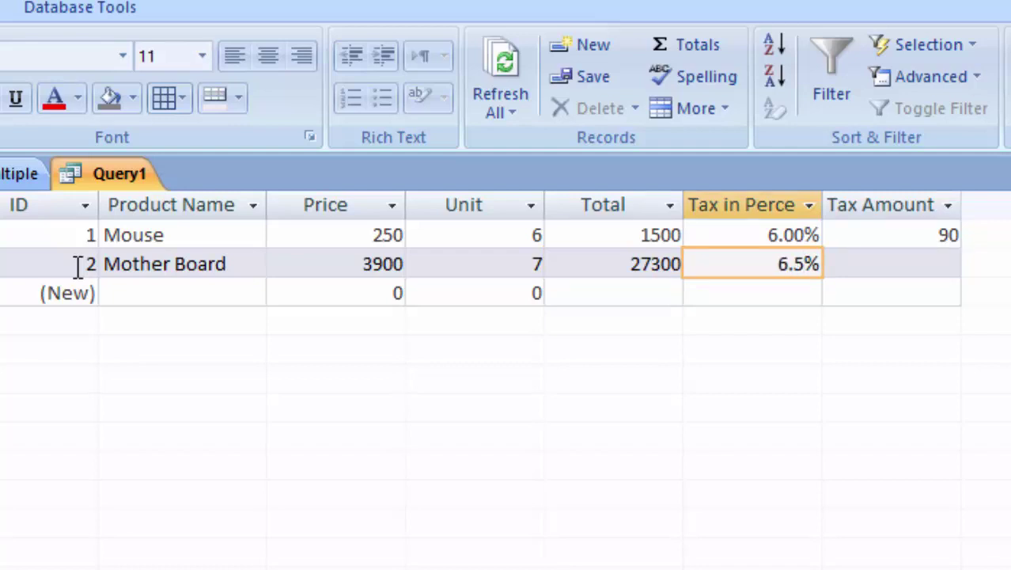
key(Tab)
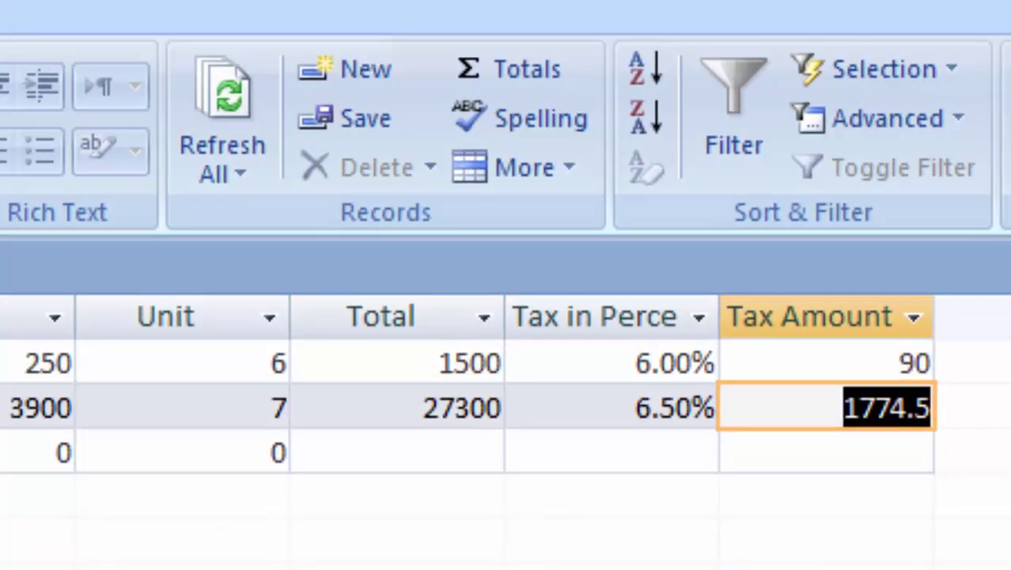
key(Tab)
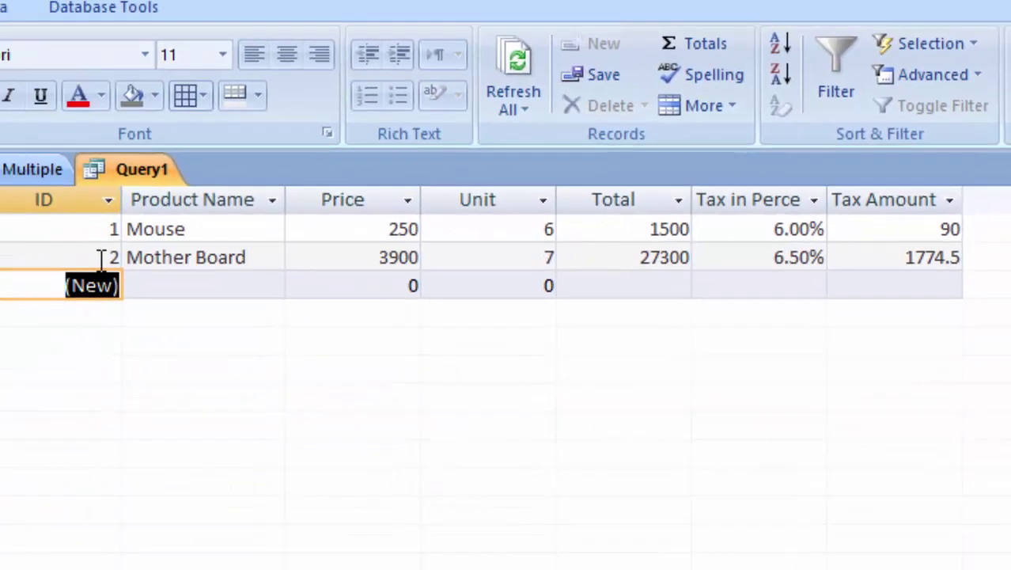
key(Tab)
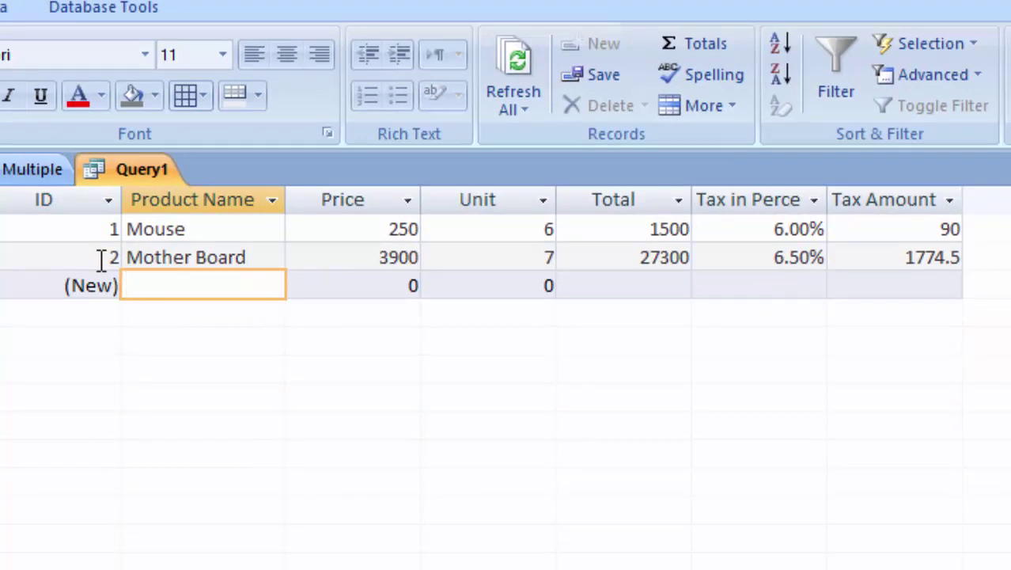
Enter Led Tv with price 25000, 20 units and 19.5% tax, yielding Tax Amount 97500
text(Led Tv)
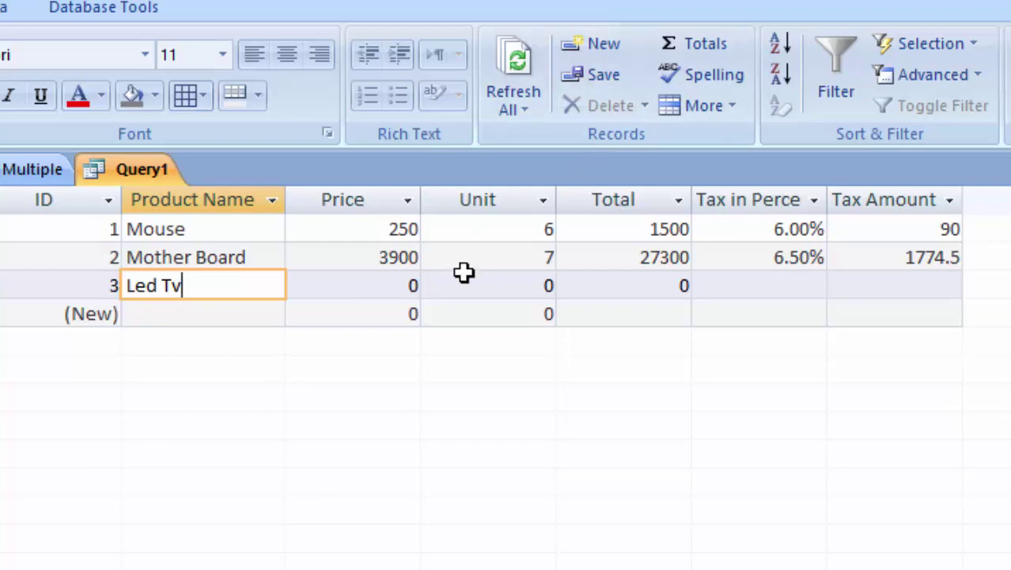
click(372, 289)
text(25000)
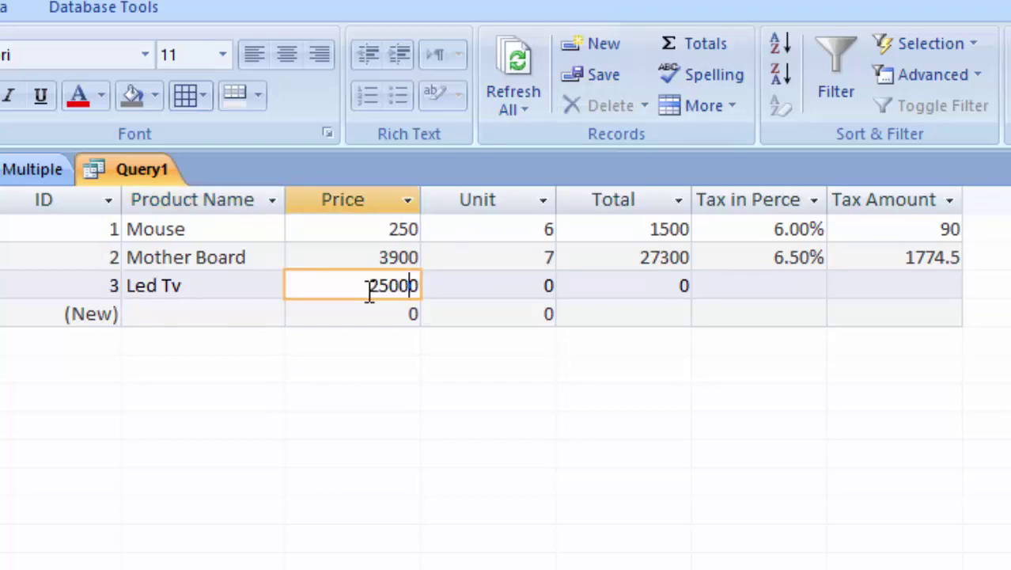
click(494, 282)
text(20)
click(751, 286)
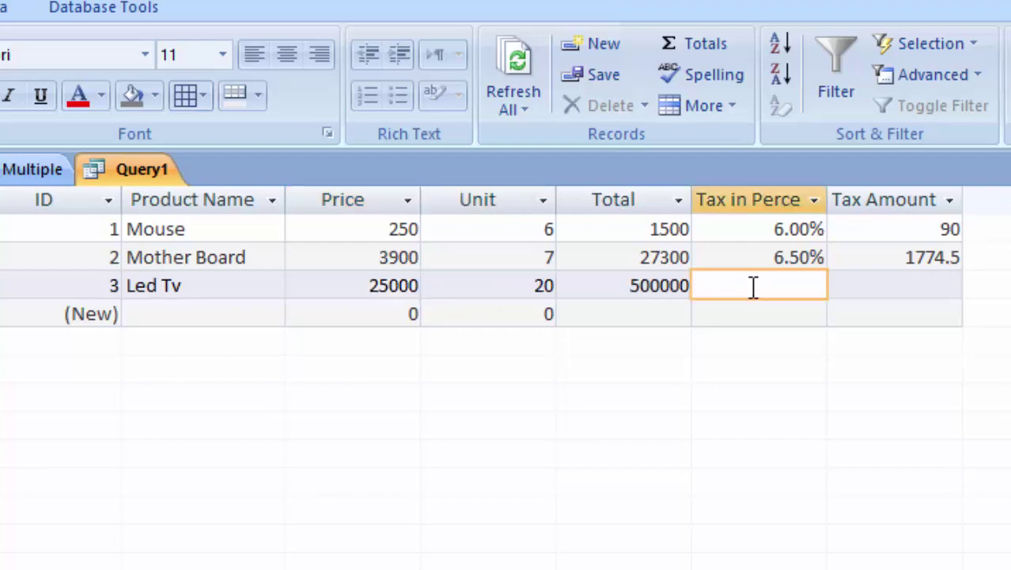
text(19.)
text(5)
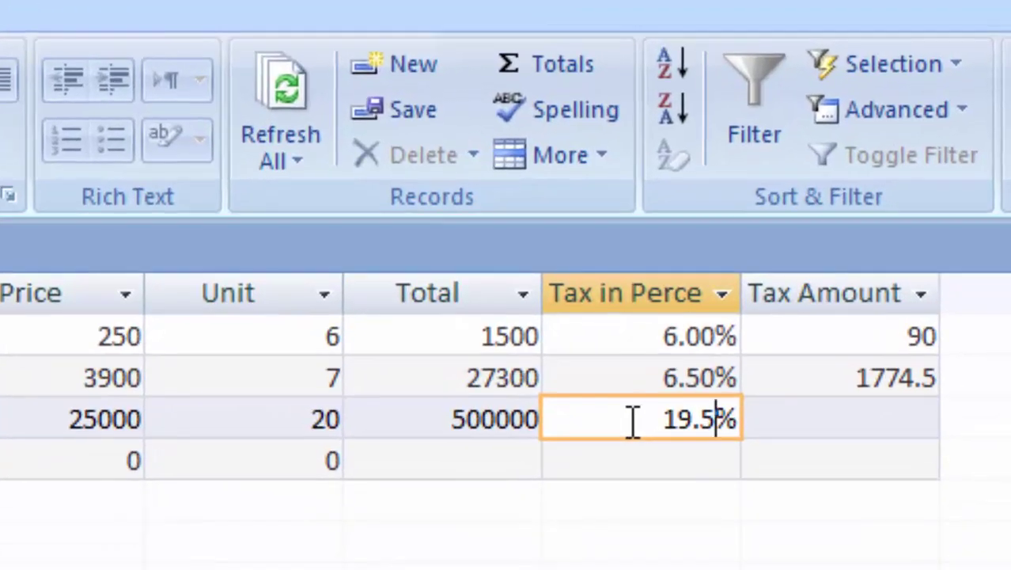
key(Tab)
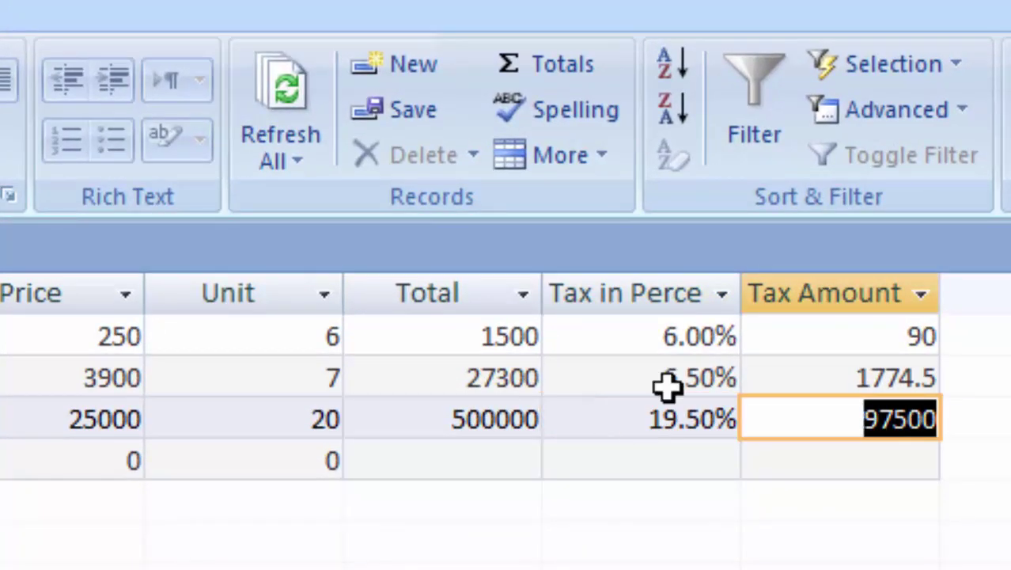
click(827, 424)
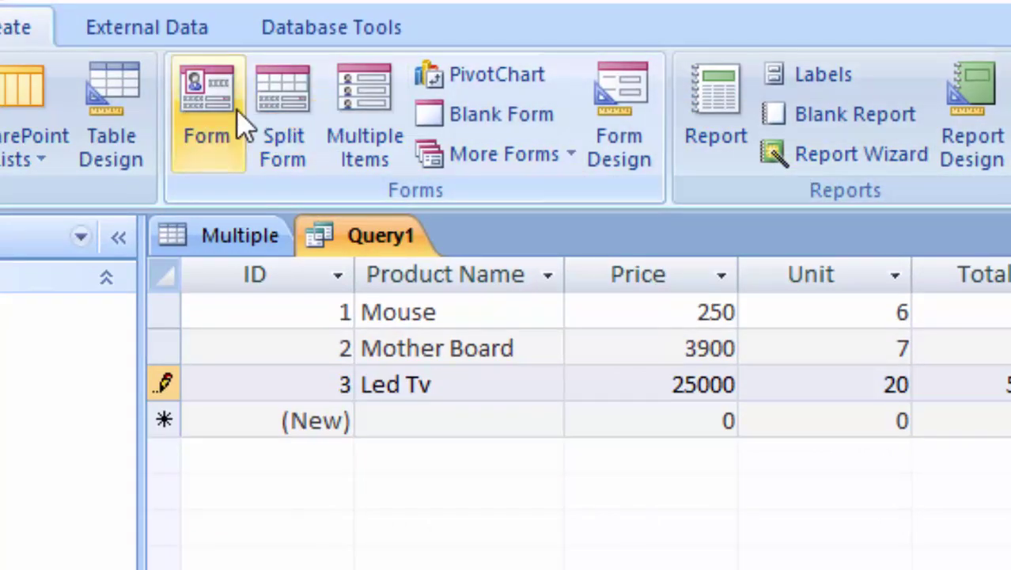
Start the Form Wizard, saving Query1 and adding all of its fields to the form
click(554, 153)
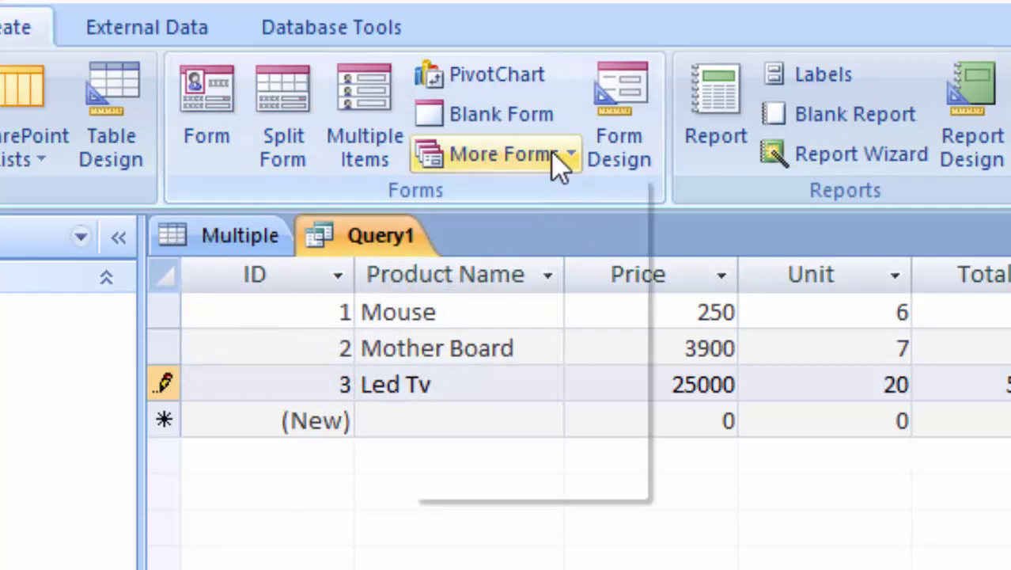
click(569, 219)
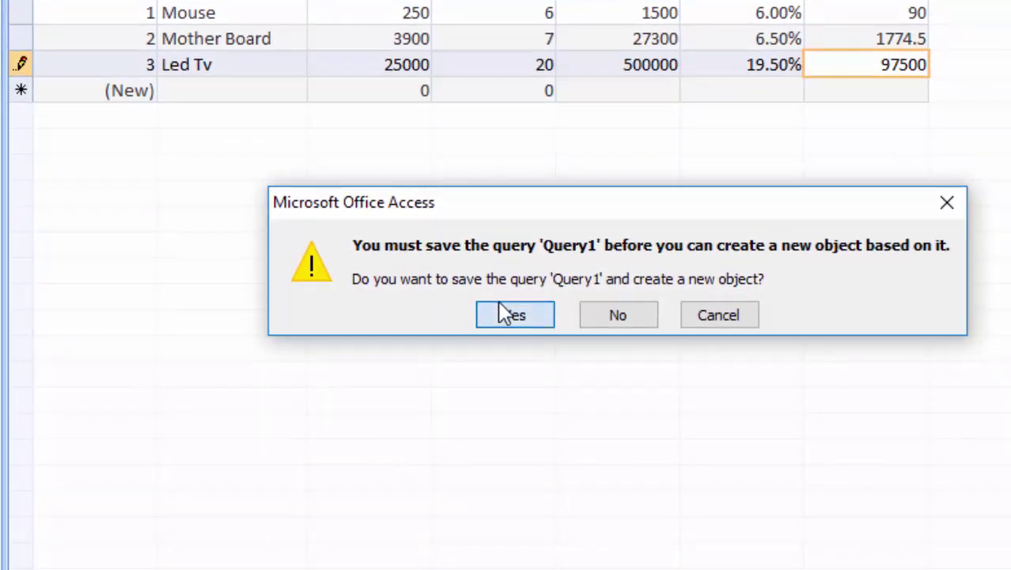
click(499, 302)
click(603, 157)
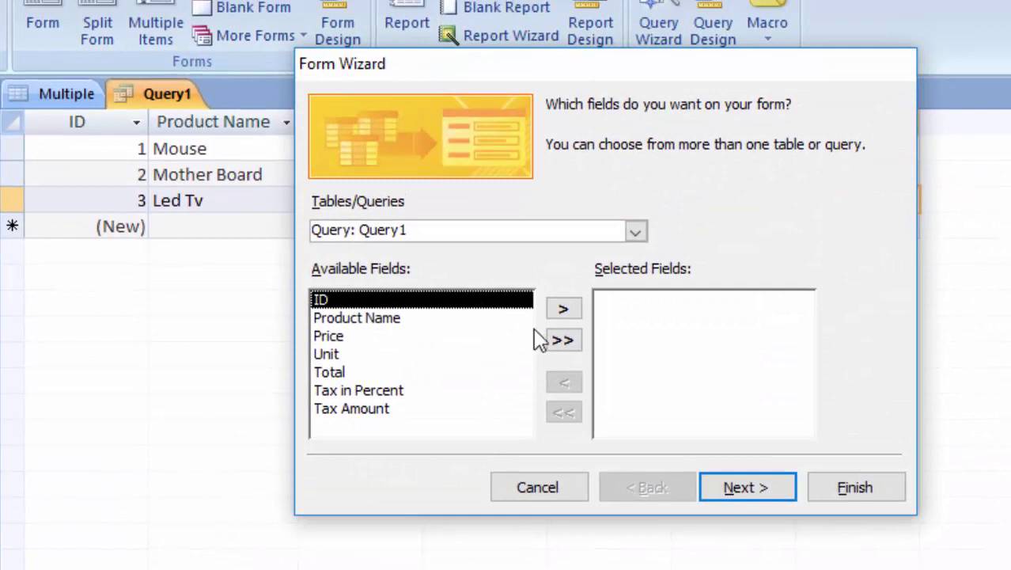
click(561, 339)
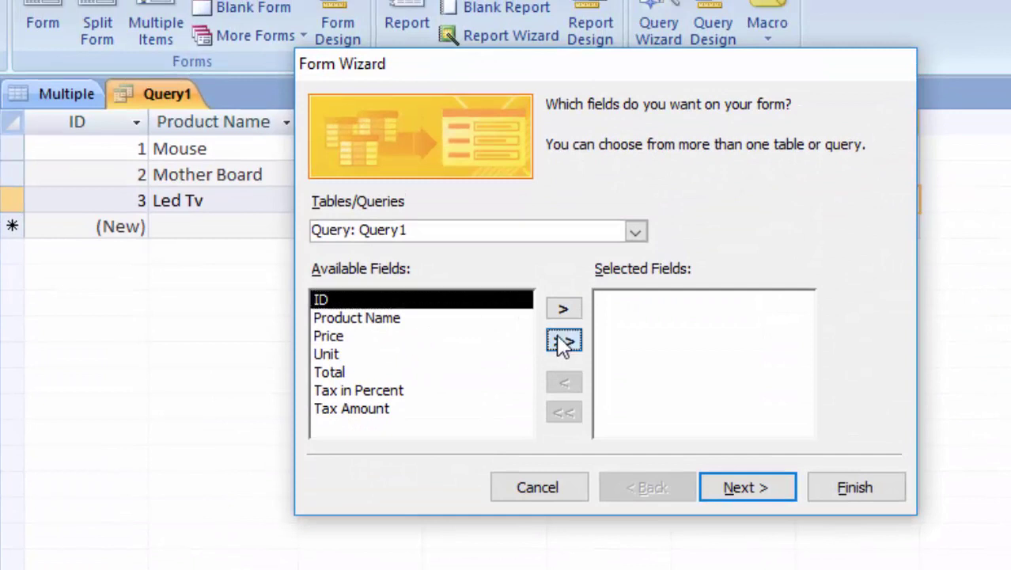
click(748, 487)
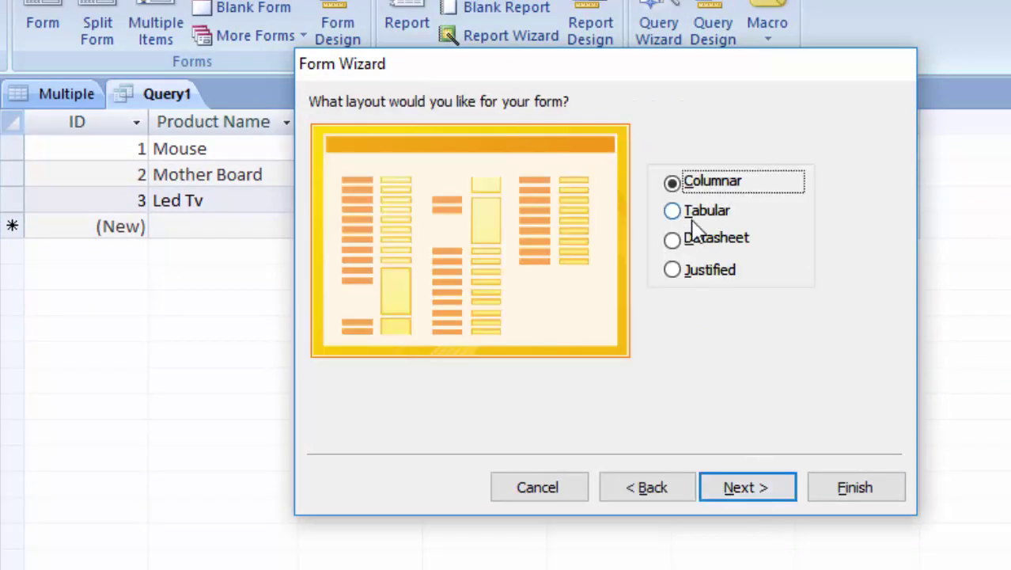
Choose the Tabular layout and Flow style, then finish creating the form
click(695, 212)
click(740, 487)
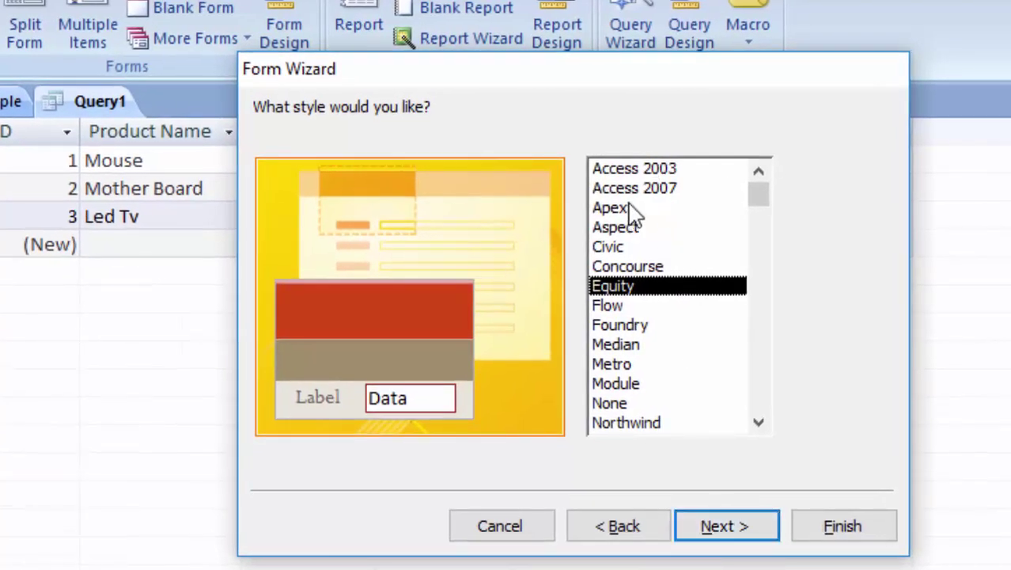
click(631, 306)
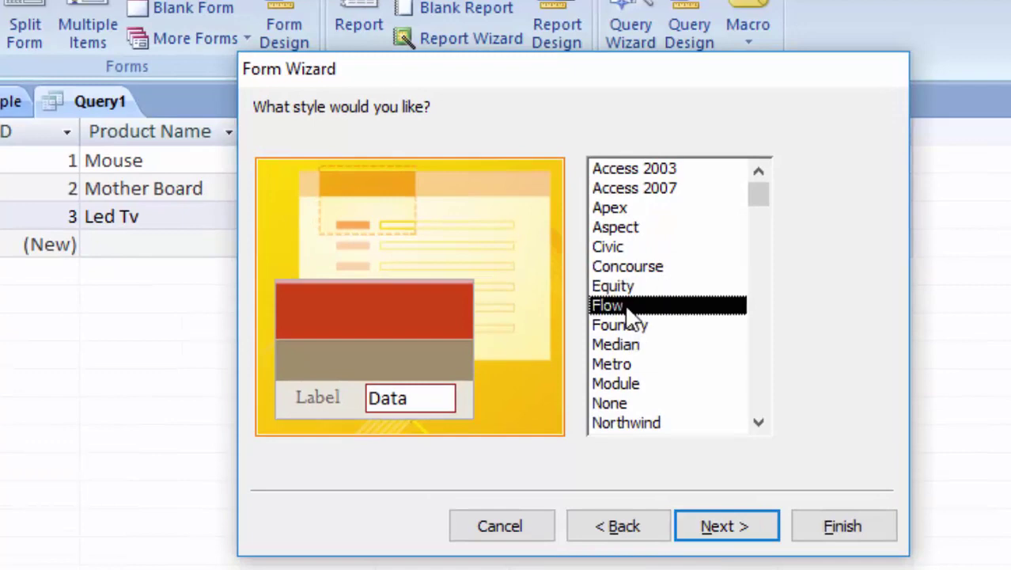
click(720, 538)
click(846, 538)
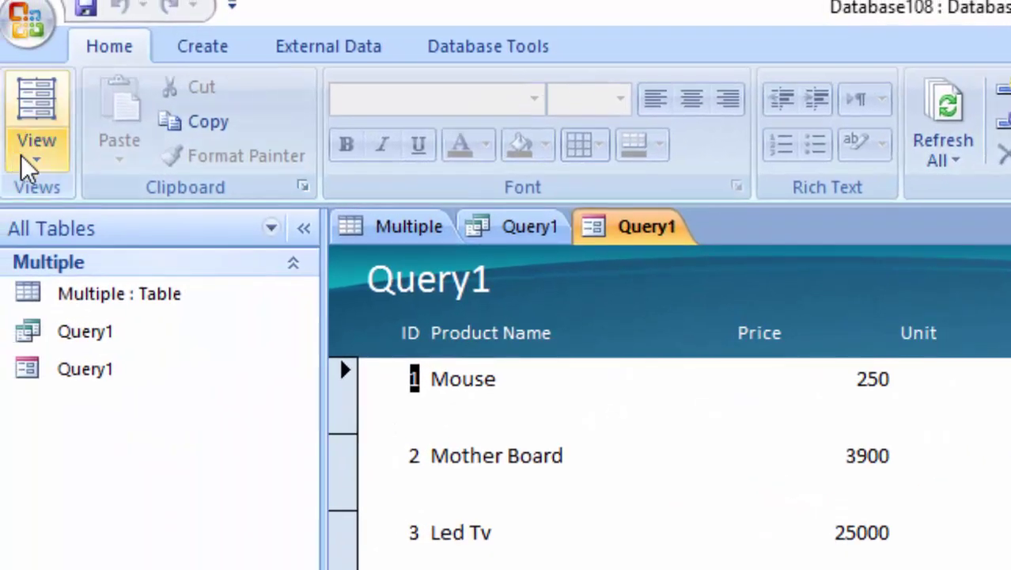
Switch the new Query1 form to Design View
click(32, 154)
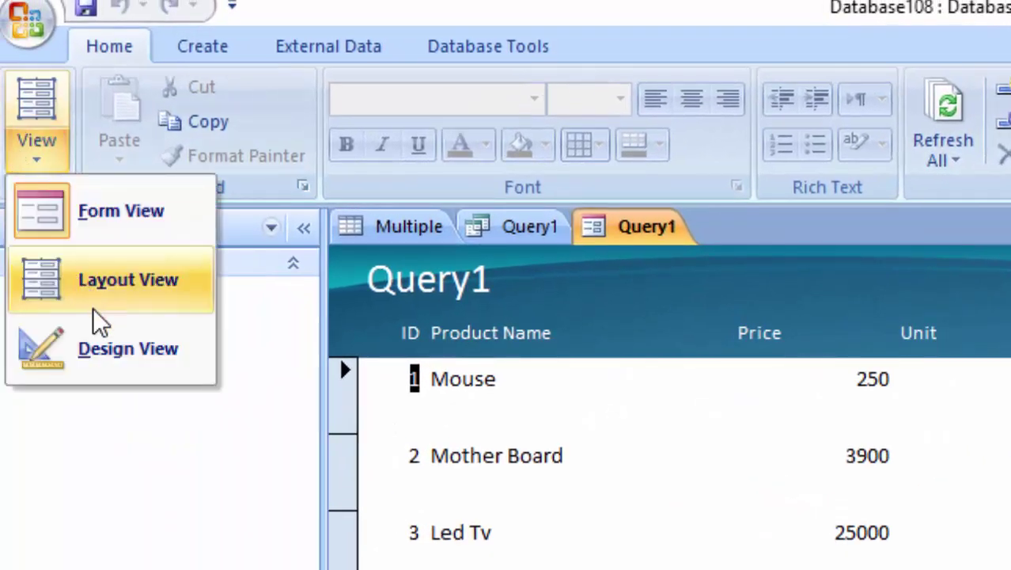
click(103, 348)
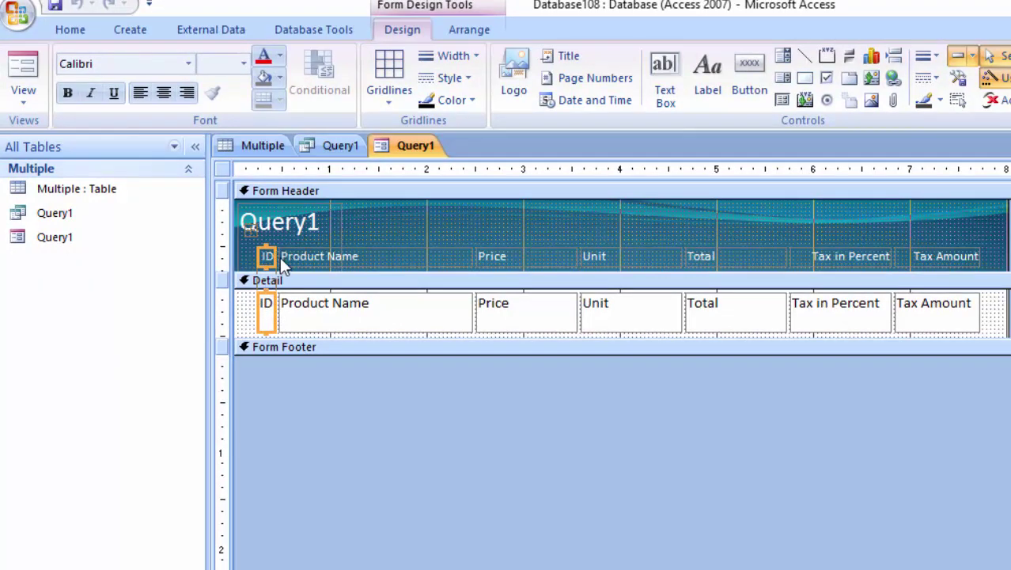
Widen the ID control on both sides and make the detail section taller, then check it in Form View
drag(271, 256, 290, 255)
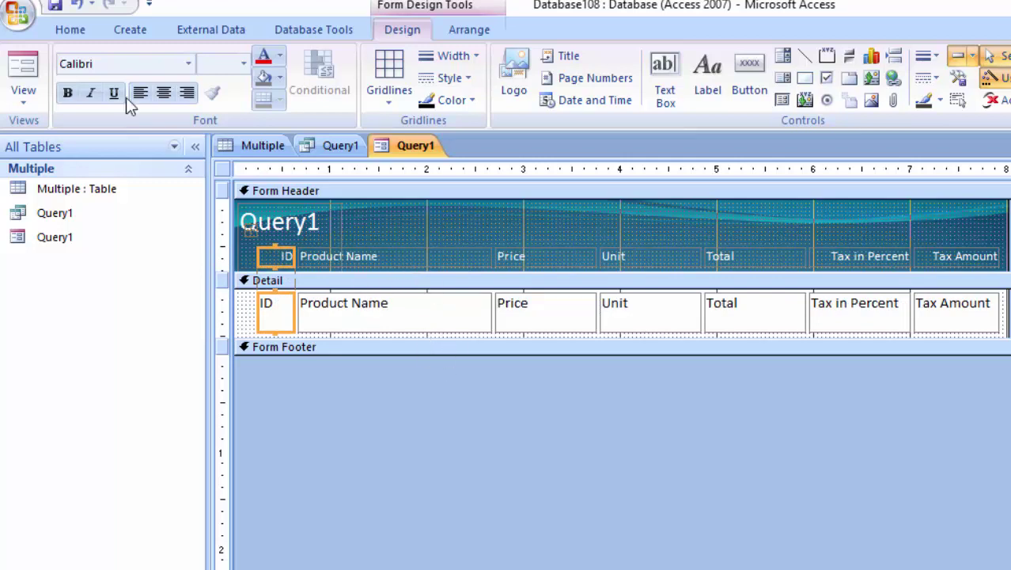
click(23, 67)
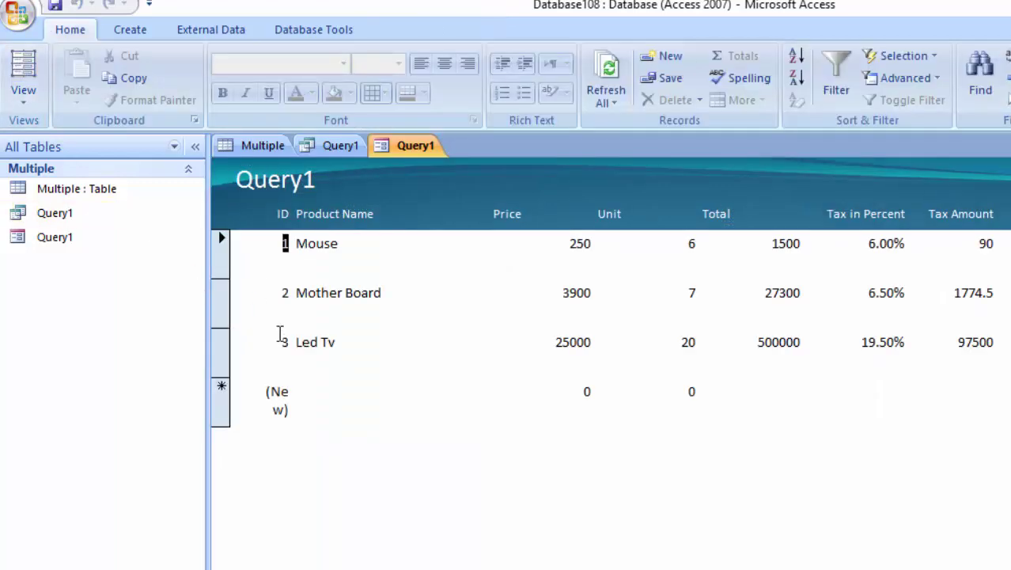
click(23, 97)
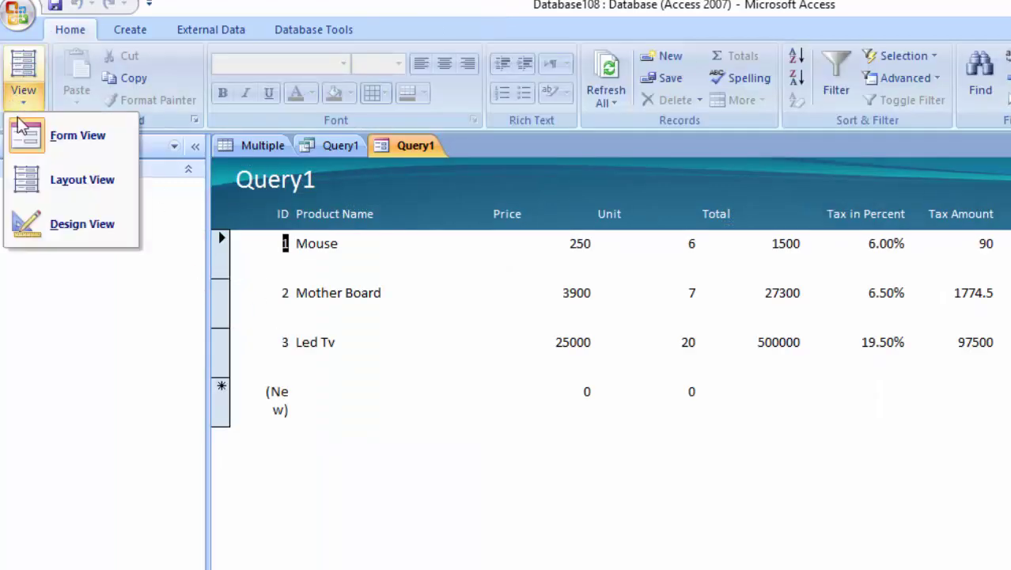
click(54, 223)
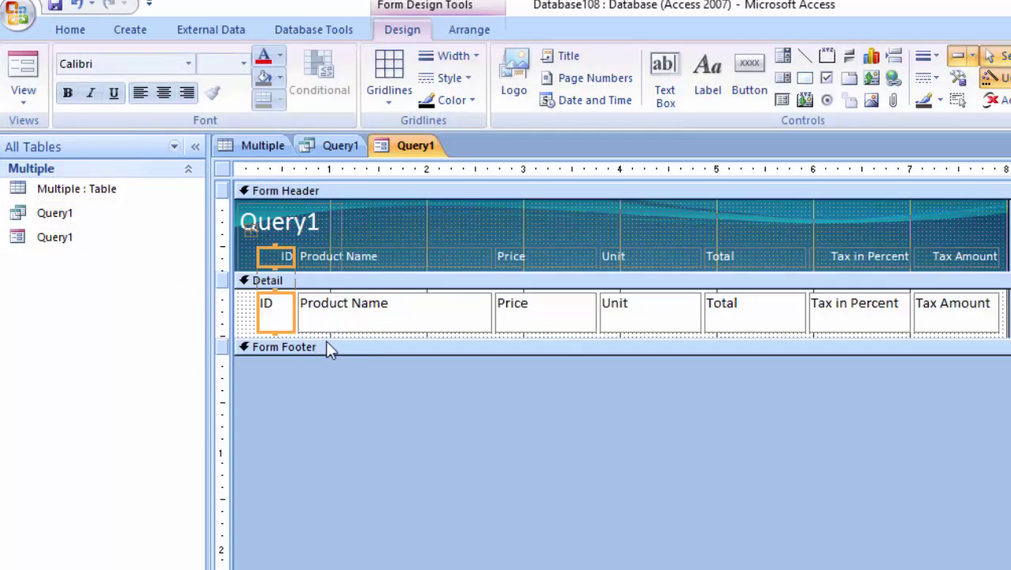
drag(328, 339, 339, 425)
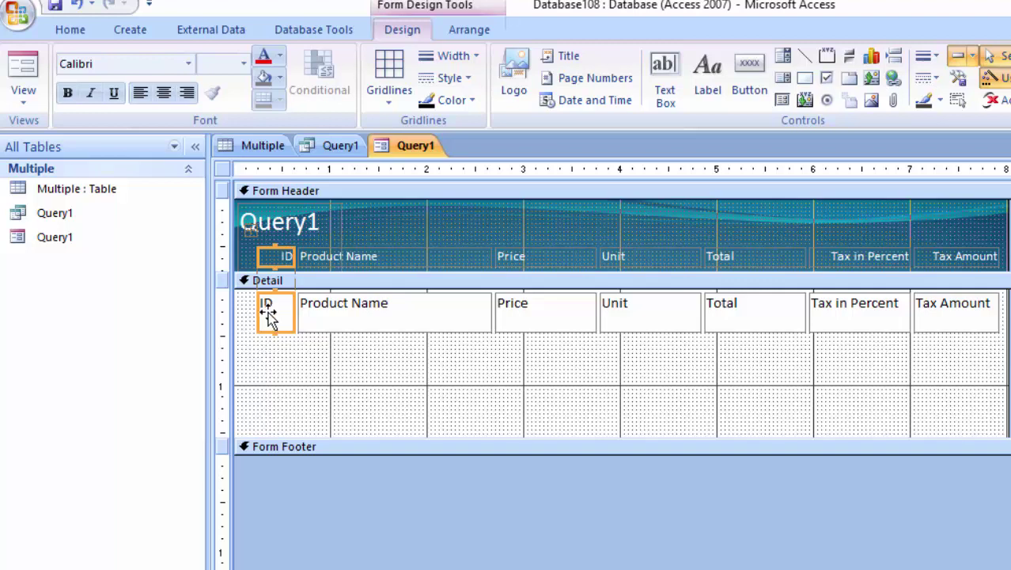
drag(257, 310, 245, 310)
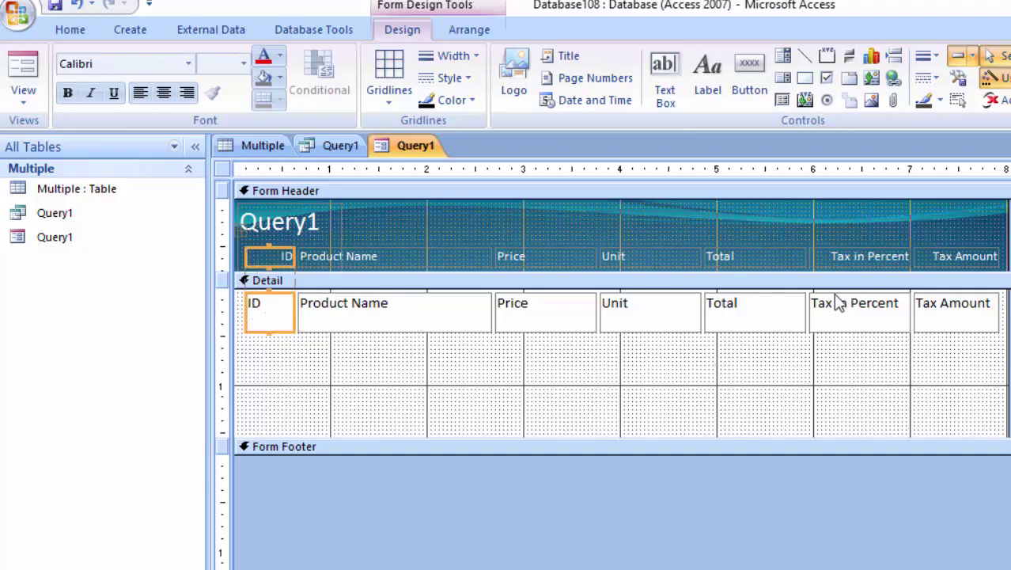
click(24, 67)
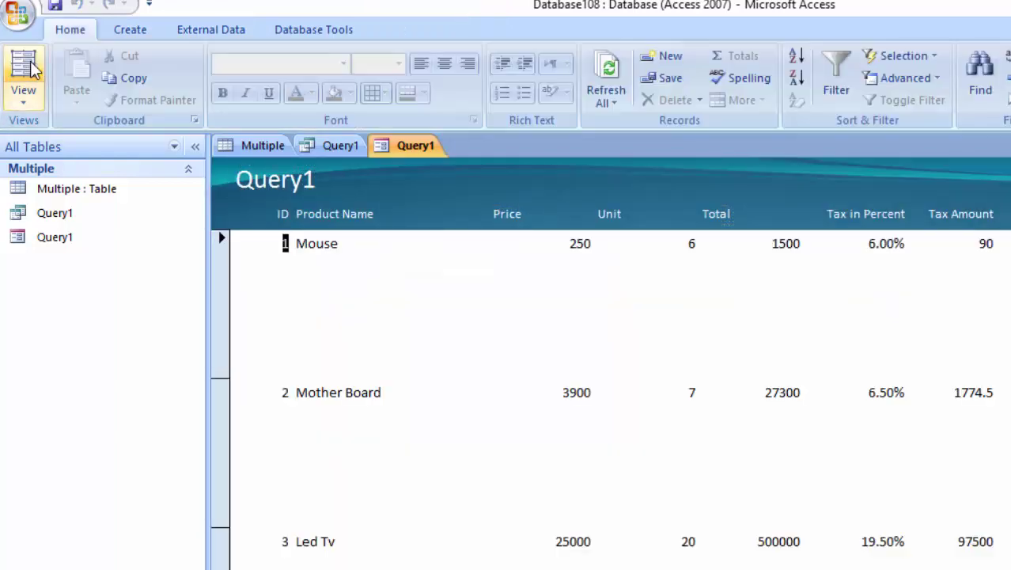